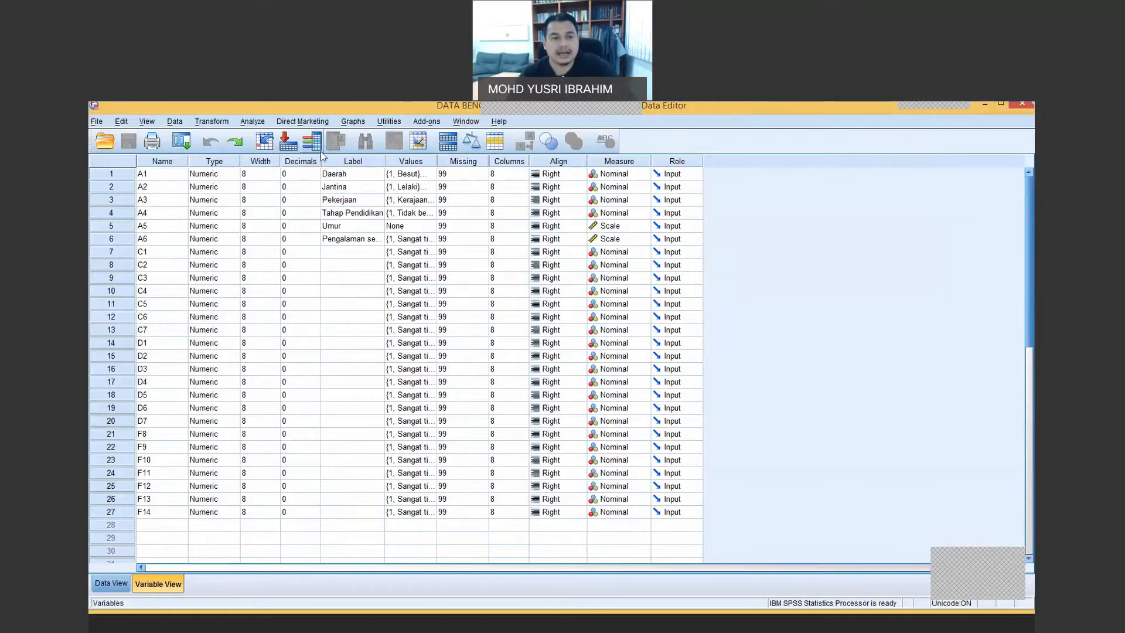
# - Start a Descriptives analysis, reset its previous settings, and add Umur [A5] as the variable to analyse
pyautogui.click(262, 122)
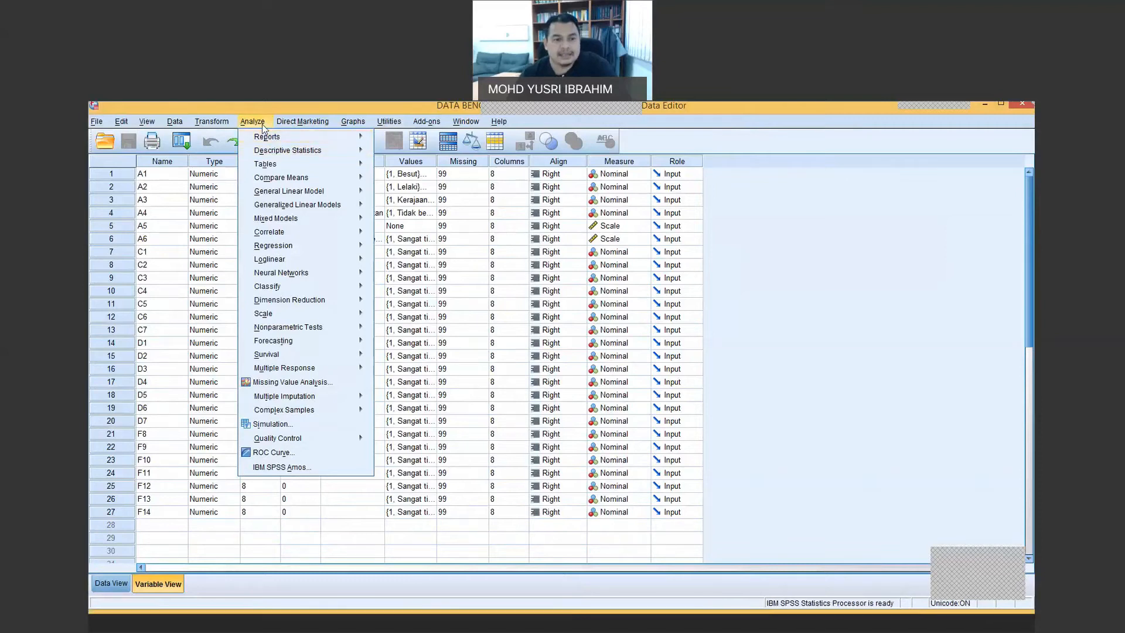
pyautogui.click(278, 151)
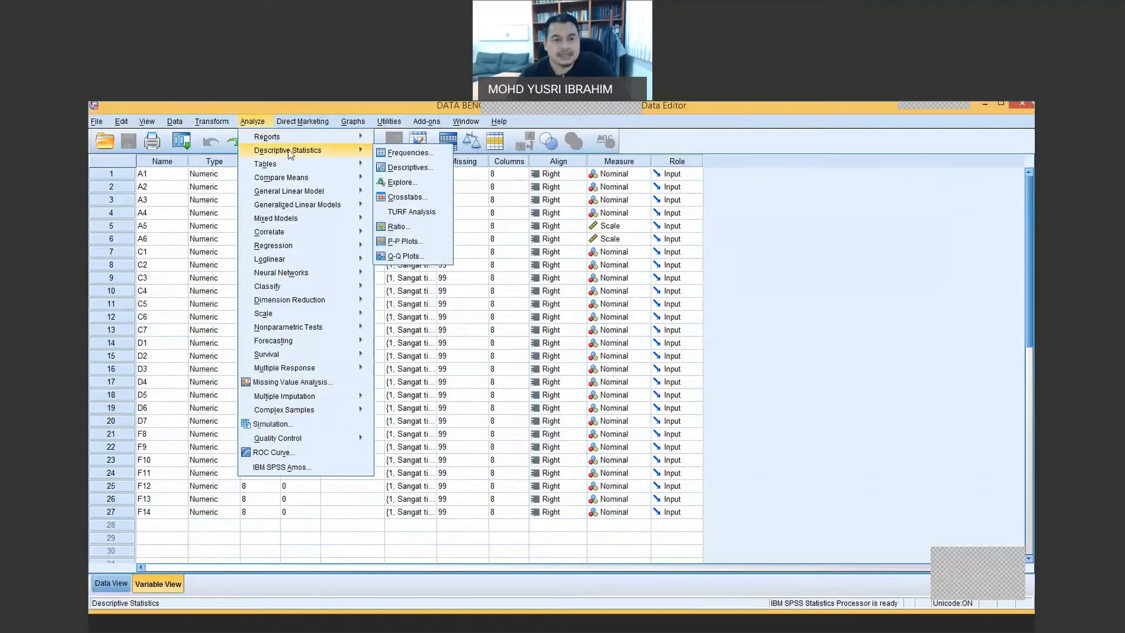
pyautogui.click(417, 168)
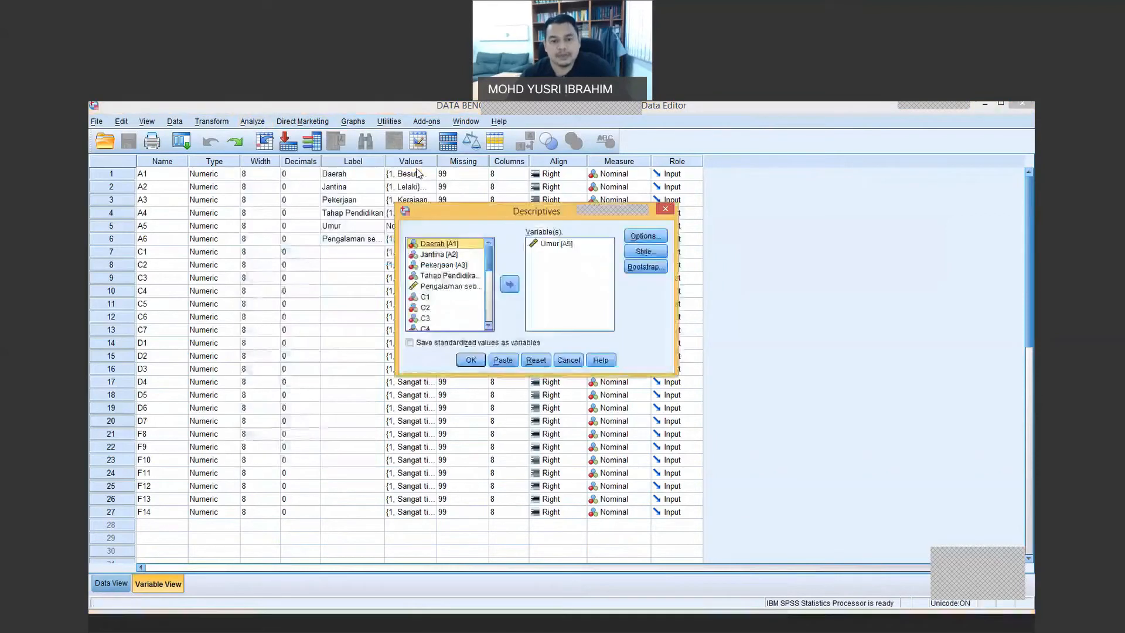
pyautogui.click(537, 361)
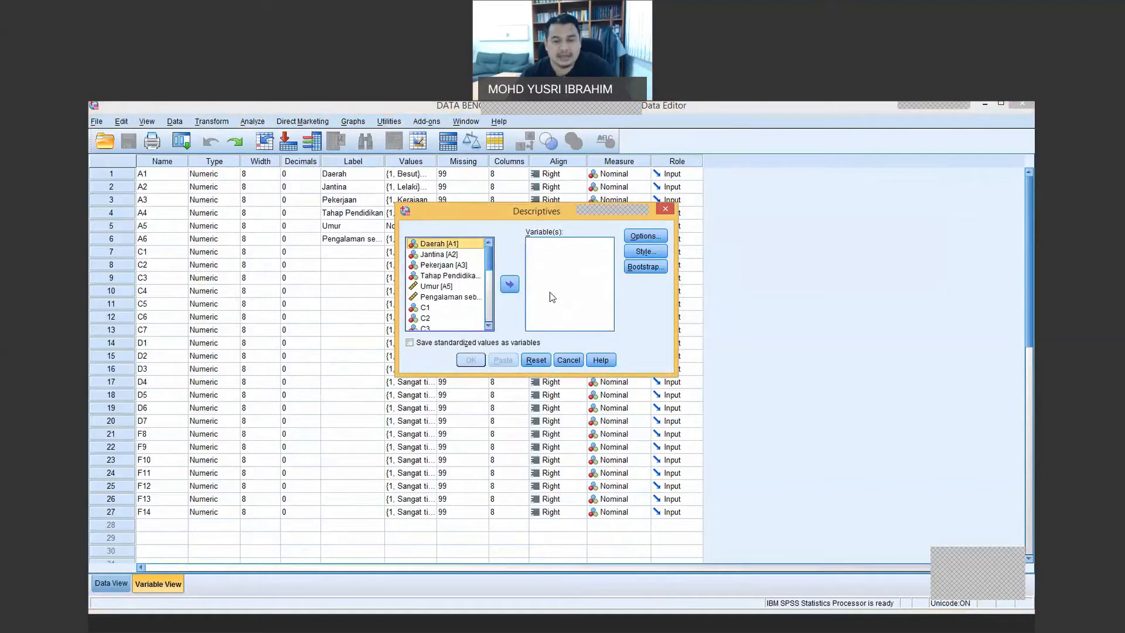
pyautogui.click(435, 287)
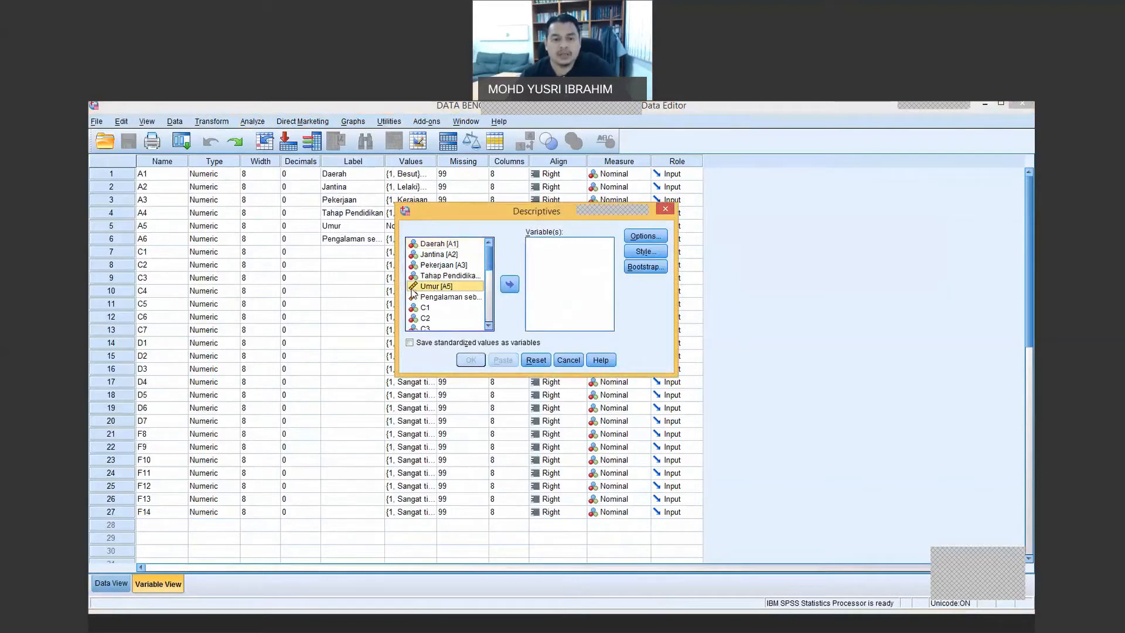
pyautogui.click(510, 285)
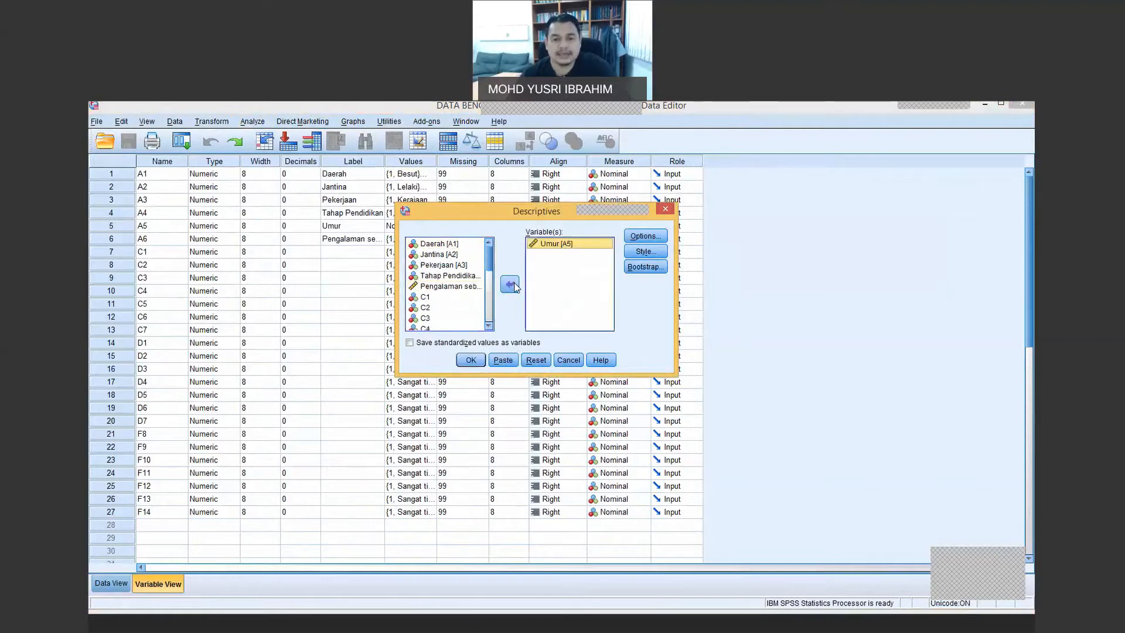
# - Set the descriptive statistics to mean, minimum, maximum and range, without standard deviation, and run the analysis
pyautogui.click(643, 237)
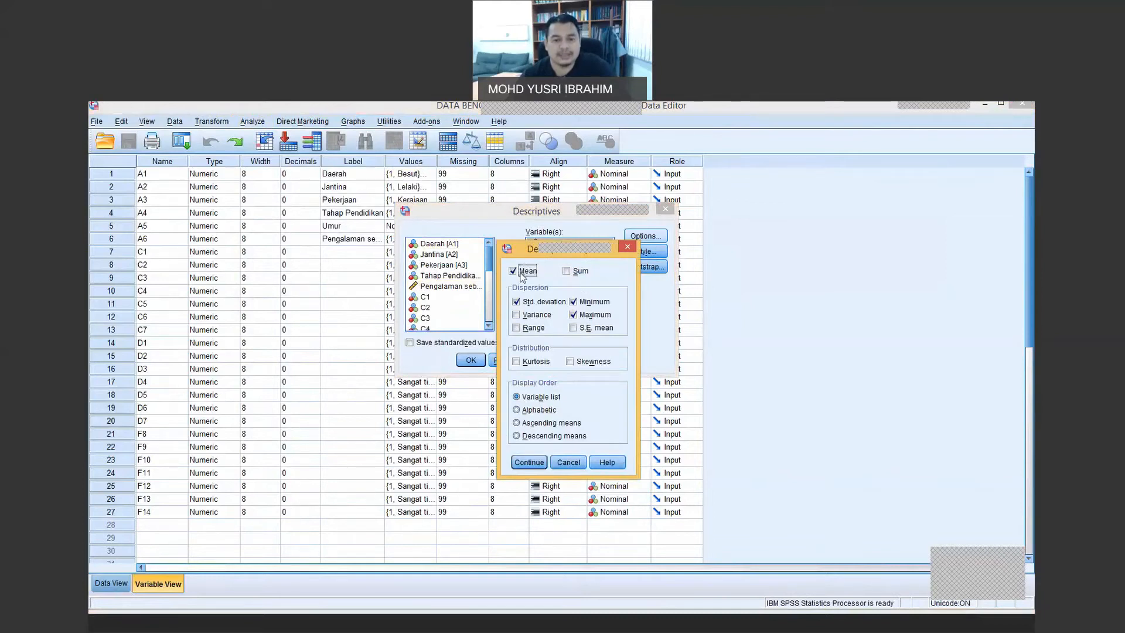
pyautogui.click(518, 303)
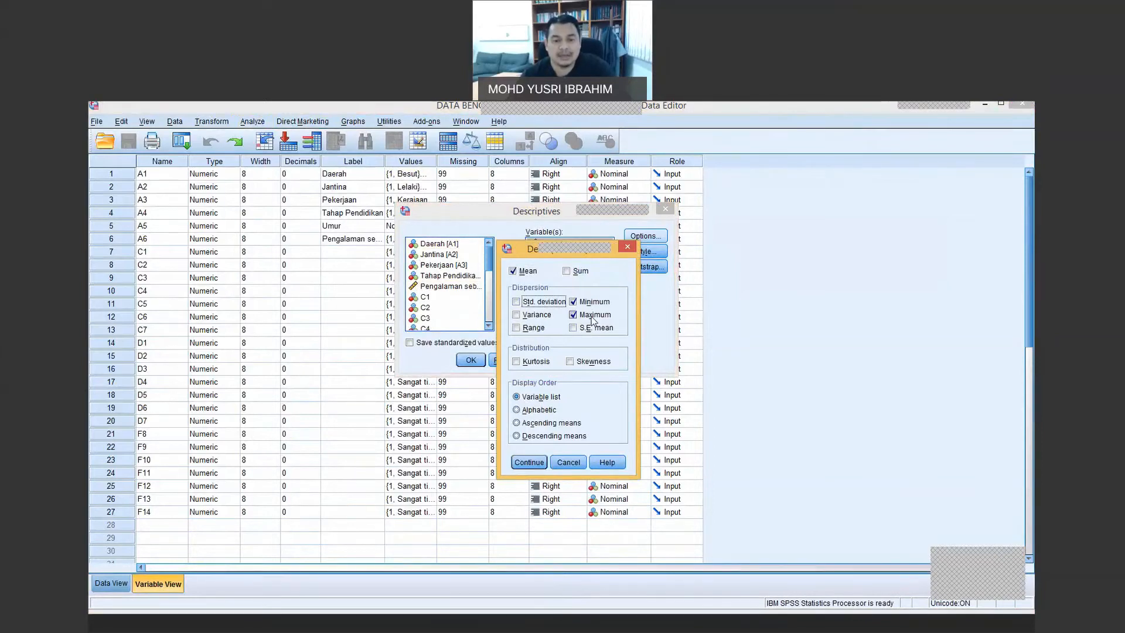
pyautogui.click(517, 329)
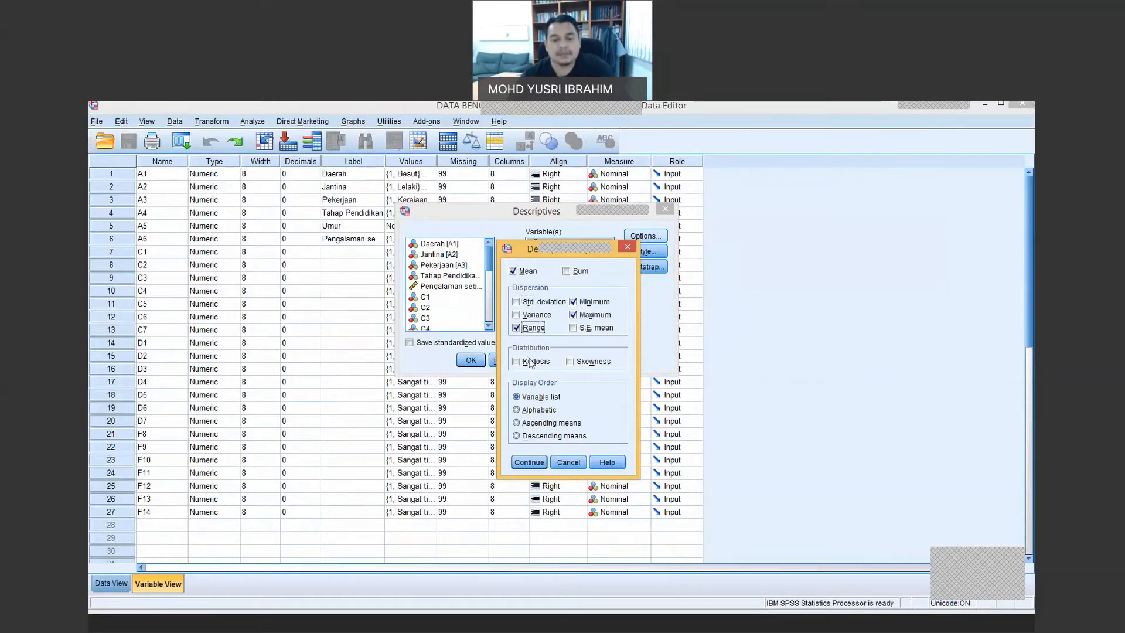
pyautogui.click(529, 462)
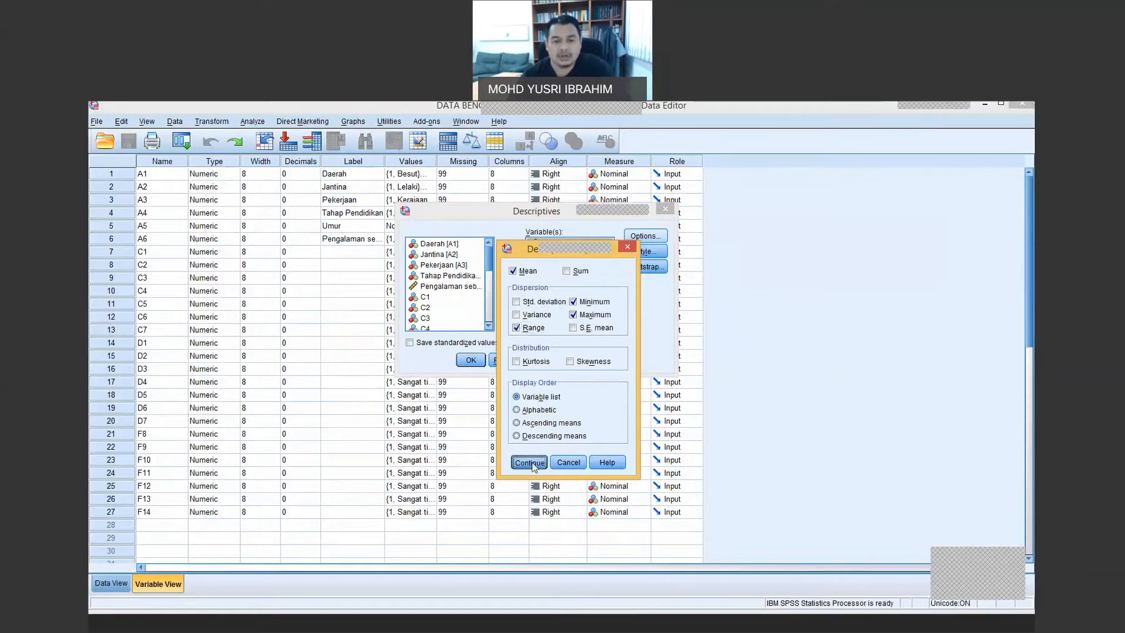
pyautogui.click(476, 361)
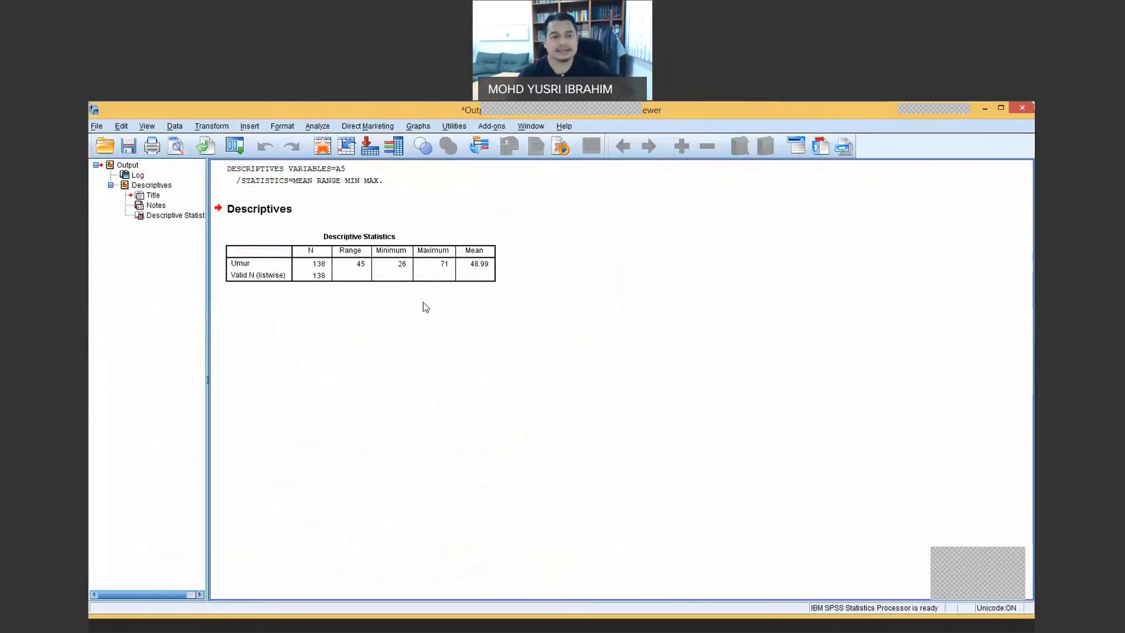
pyautogui.click(387, 287)
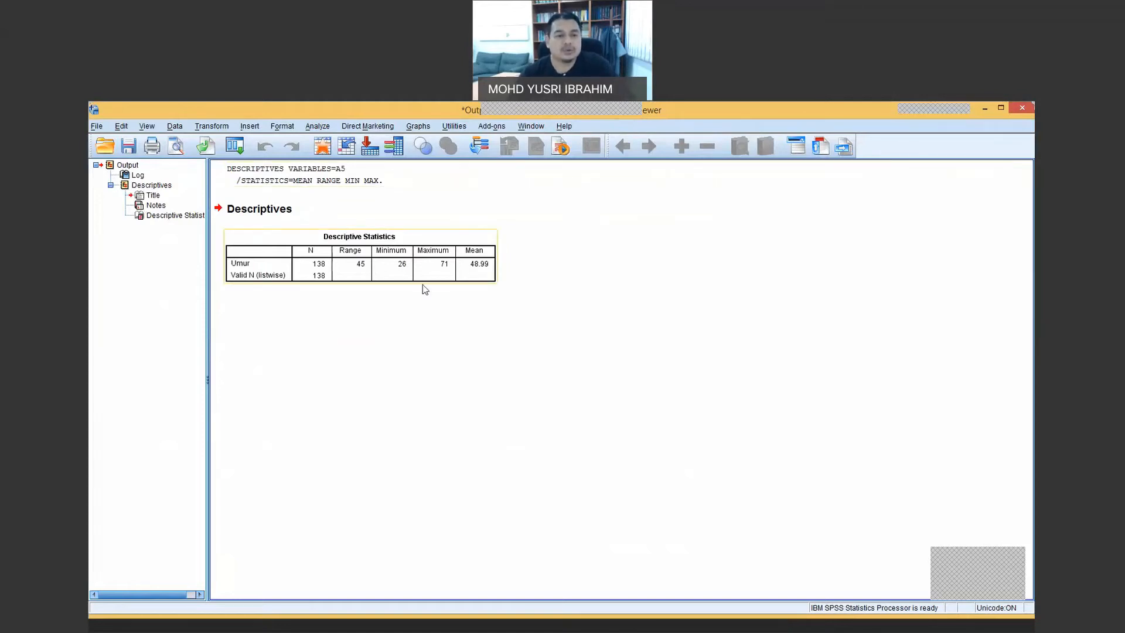
# - Start Recode into Different Variables with Umur [A5] as the input variable
pyautogui.click(216, 130)
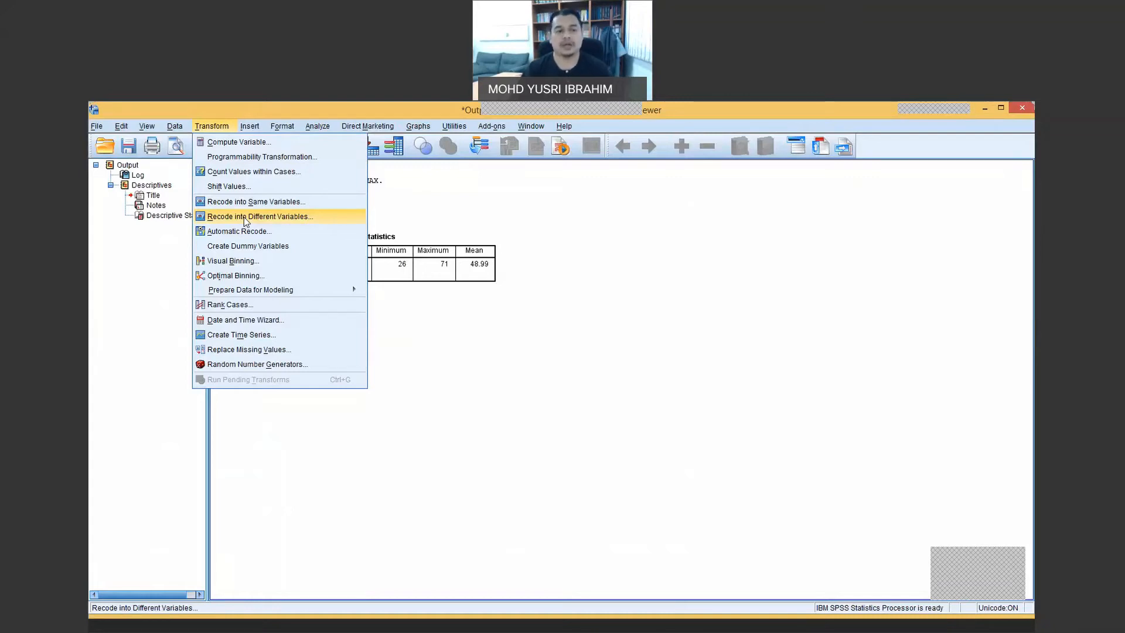
pyautogui.click(243, 217)
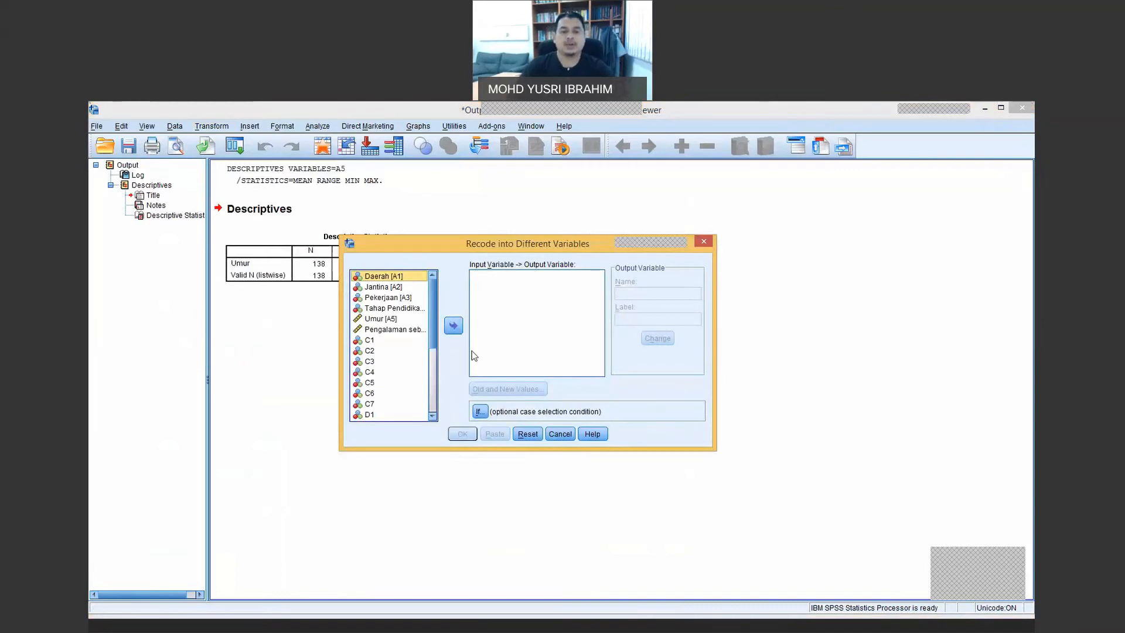
pyautogui.click(391, 320)
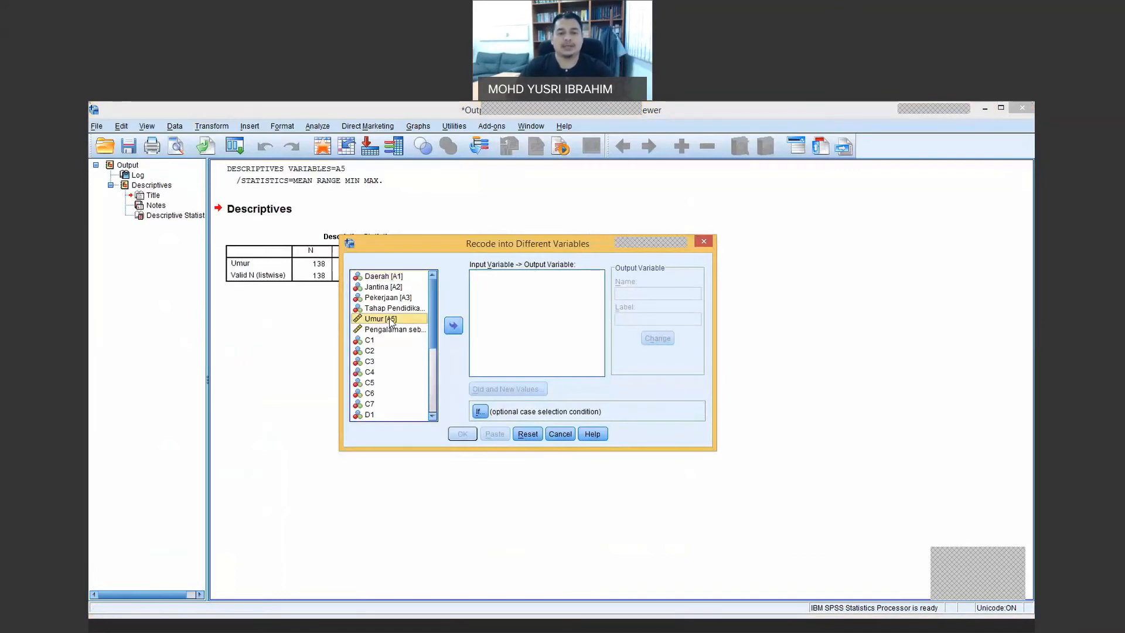
pyautogui.click(458, 326)
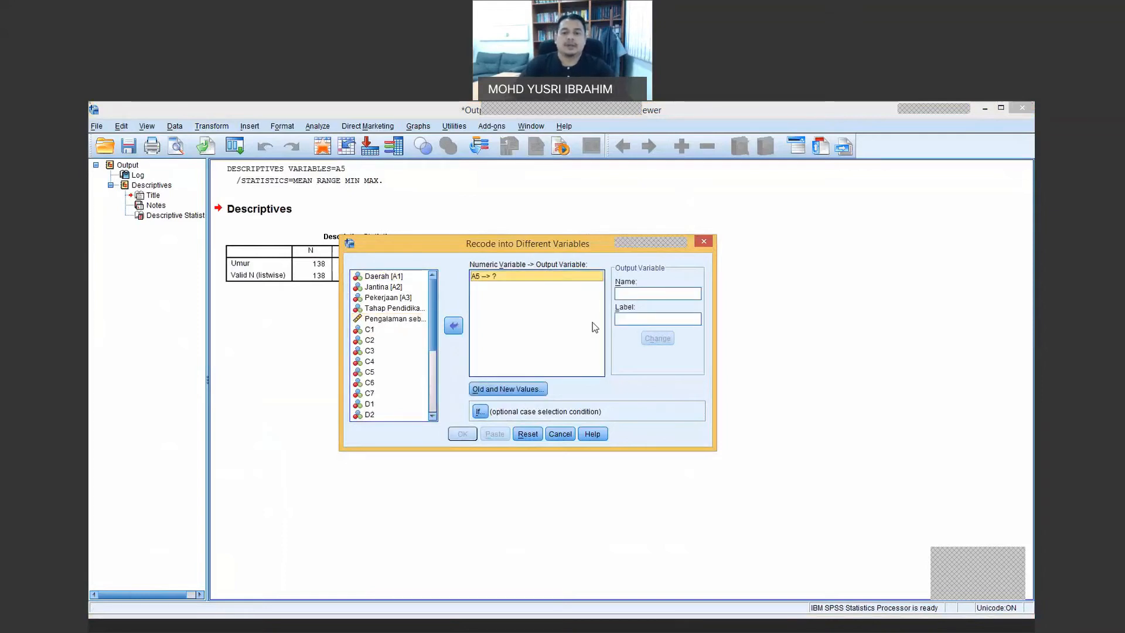
# - Enter Usia as both the name and the label of the output variable
pyautogui.click(625, 294)
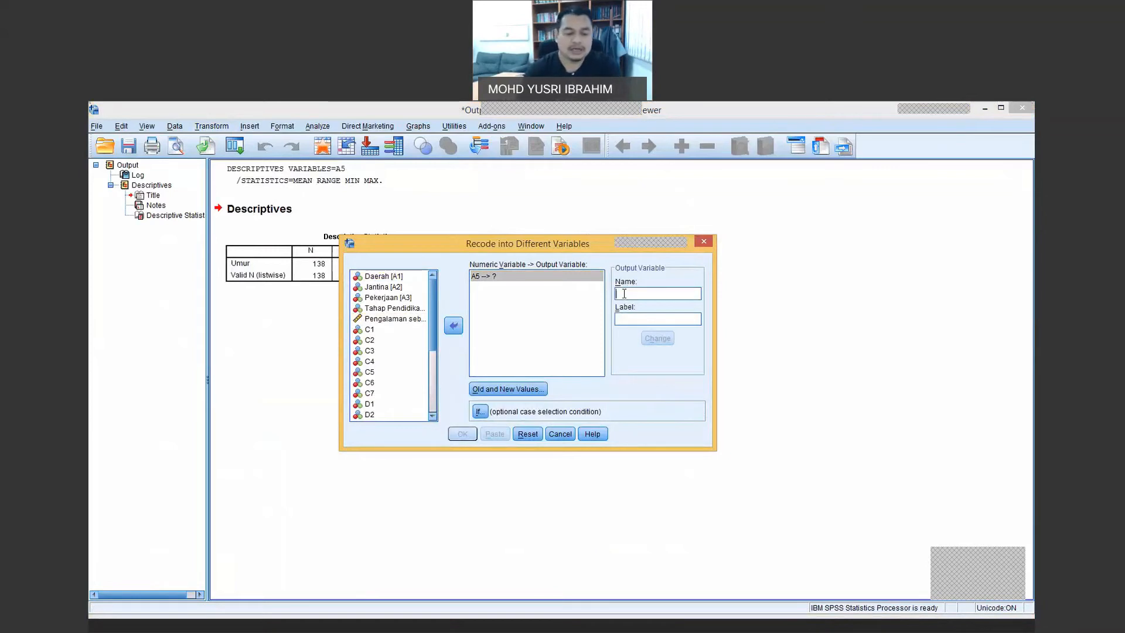
pyautogui.write('Usia')
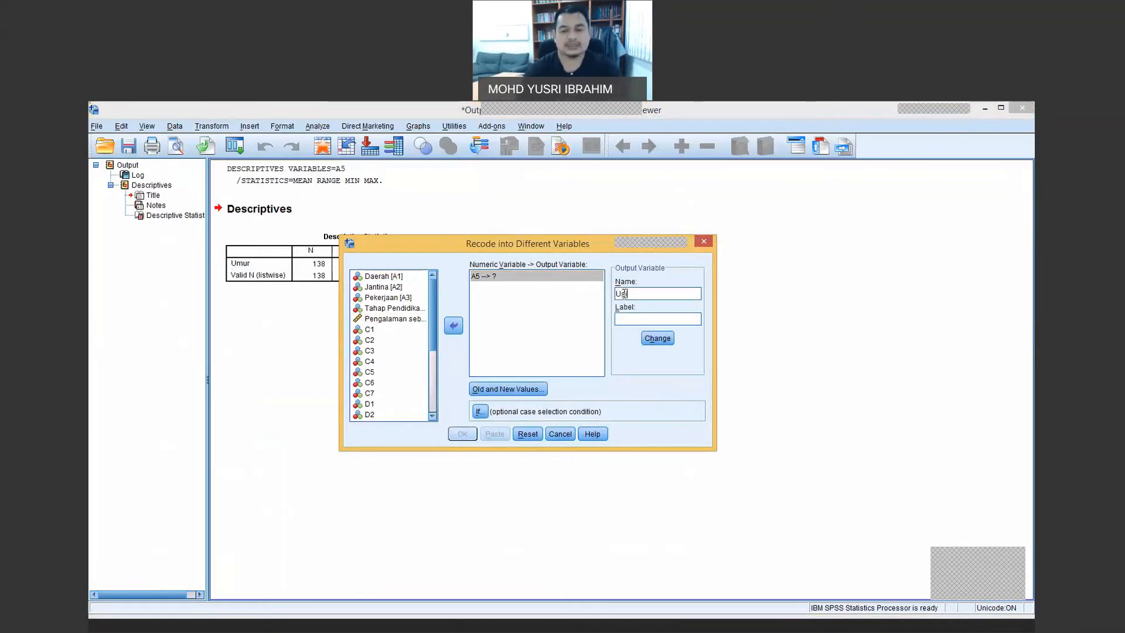
pyautogui.click(625, 320)
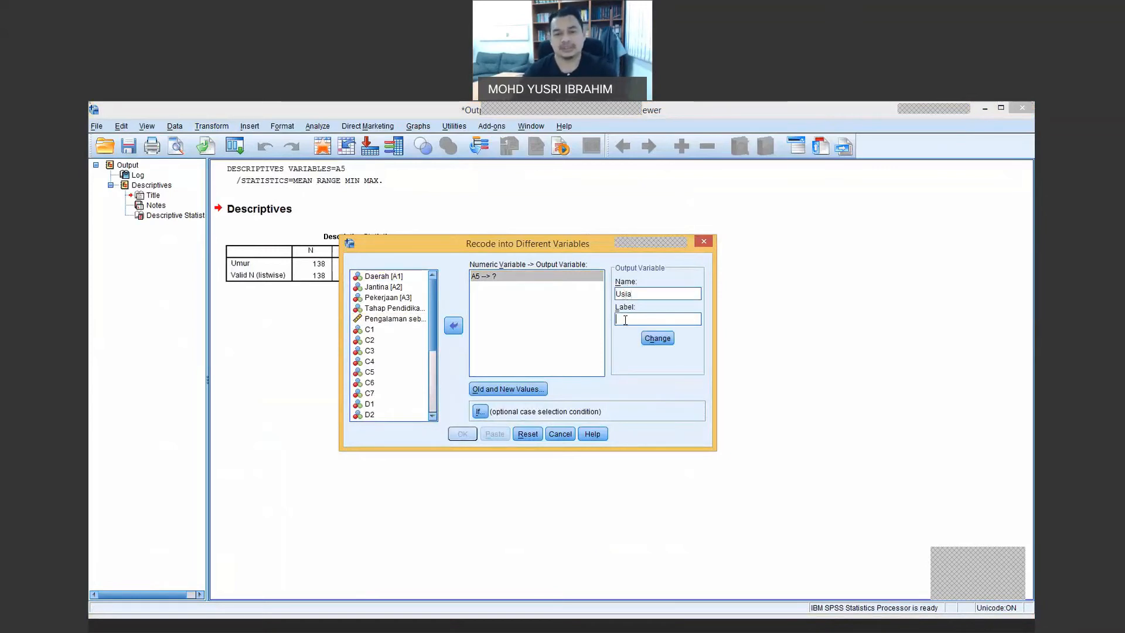
pyautogui.write('Us')
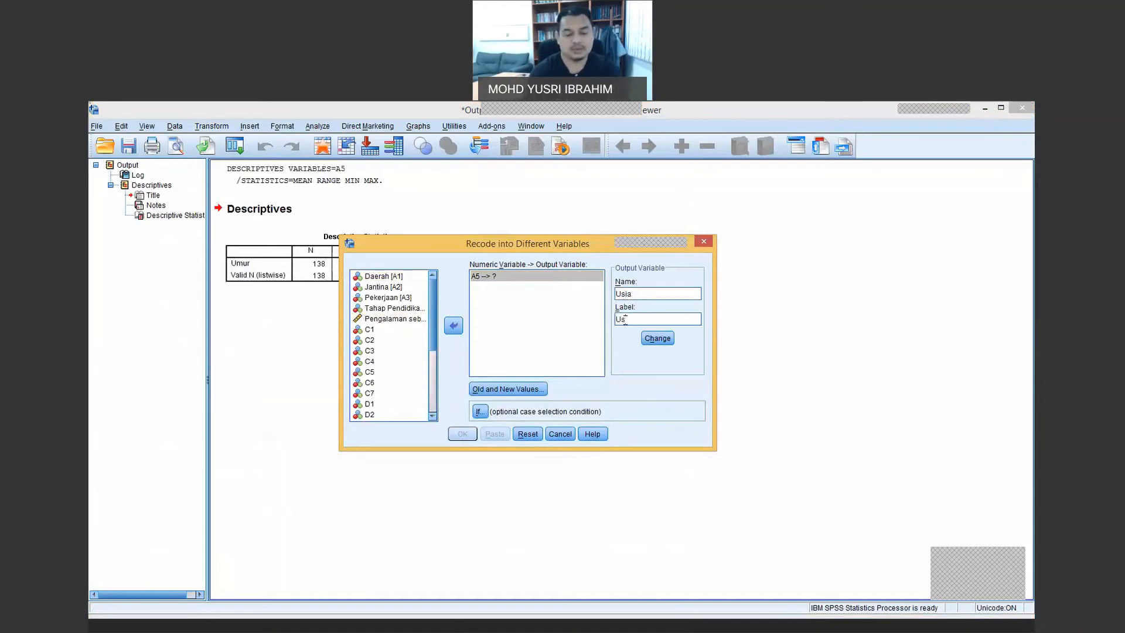
pyautogui.write('ia')
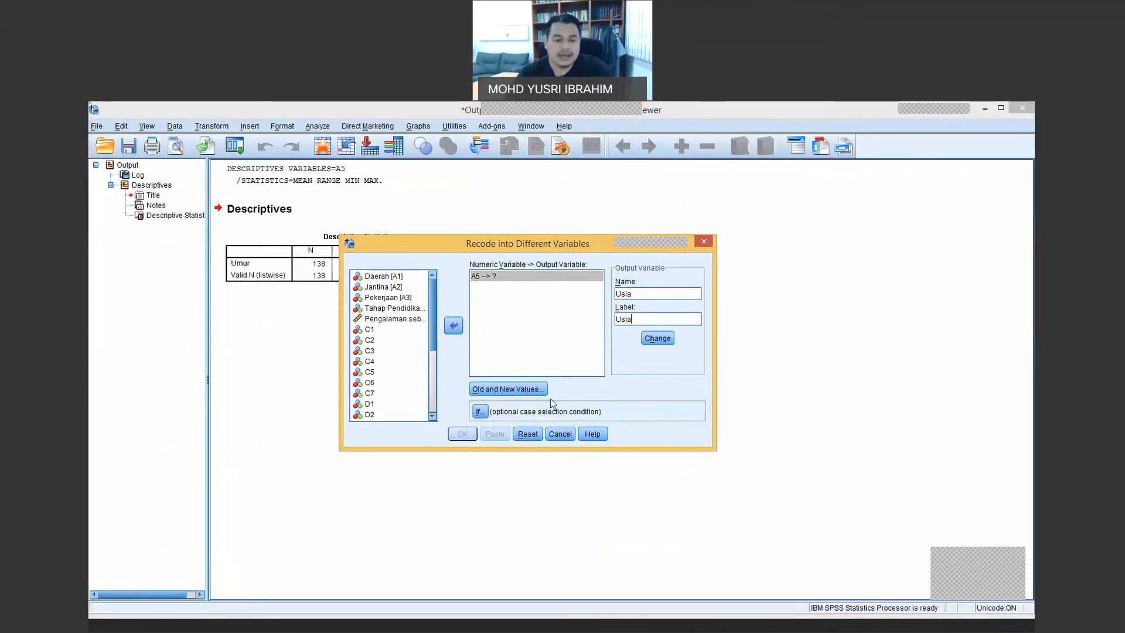
# - Define the old and new values by adding a rule that recodes the lowest value through 30 as 1
pyautogui.click(514, 390)
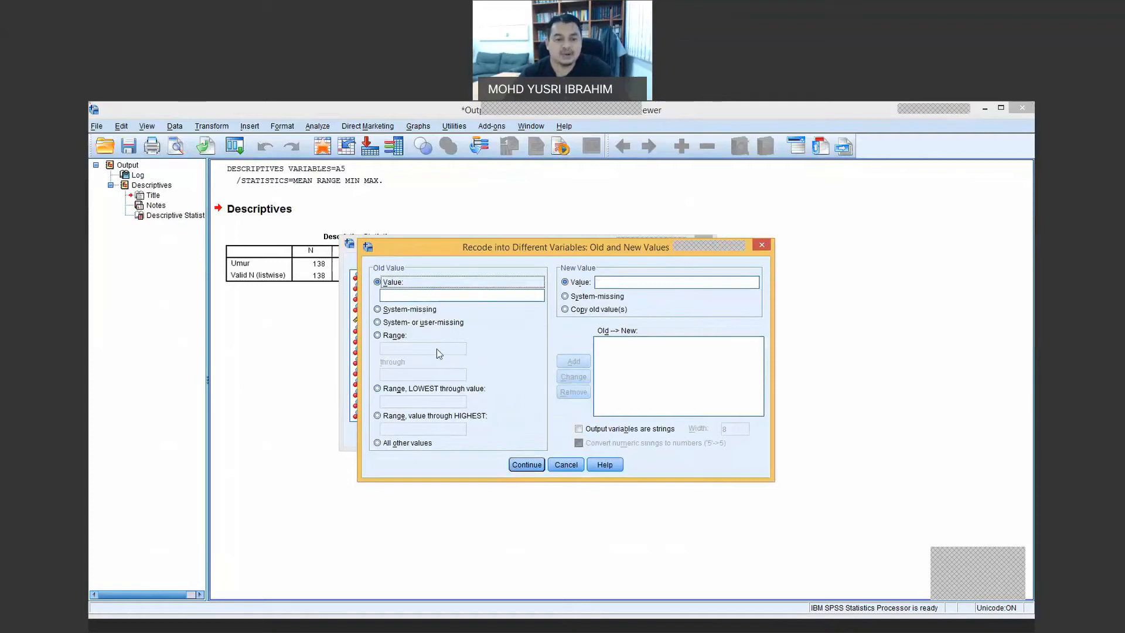
pyautogui.click(378, 390)
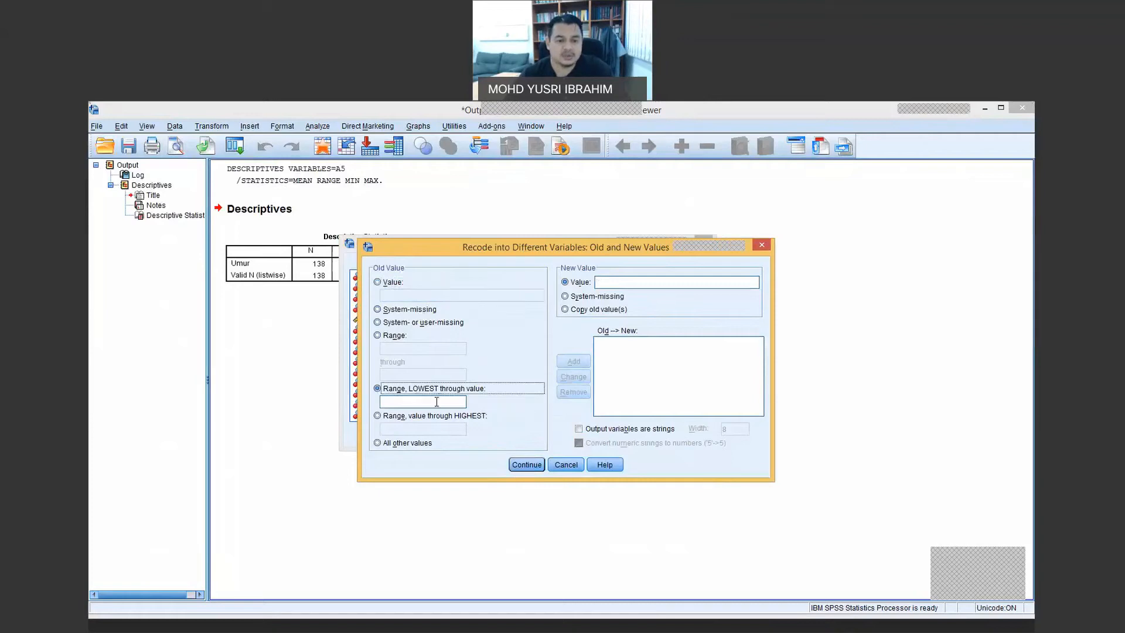
pyautogui.click(433, 402)
pyautogui.write('30')
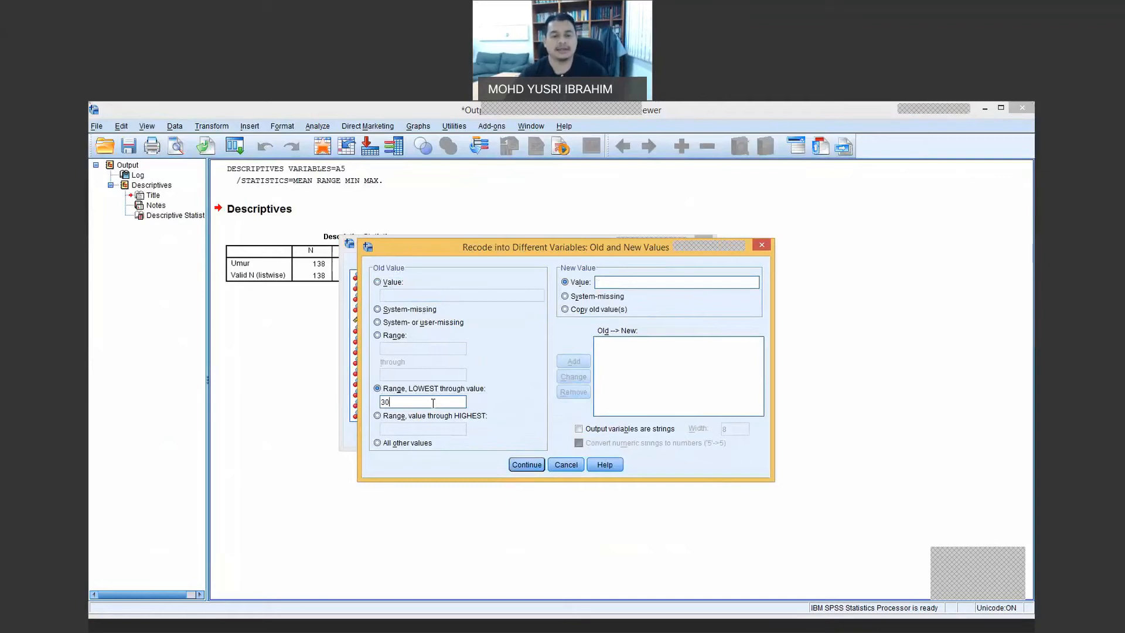
pyautogui.click(618, 282)
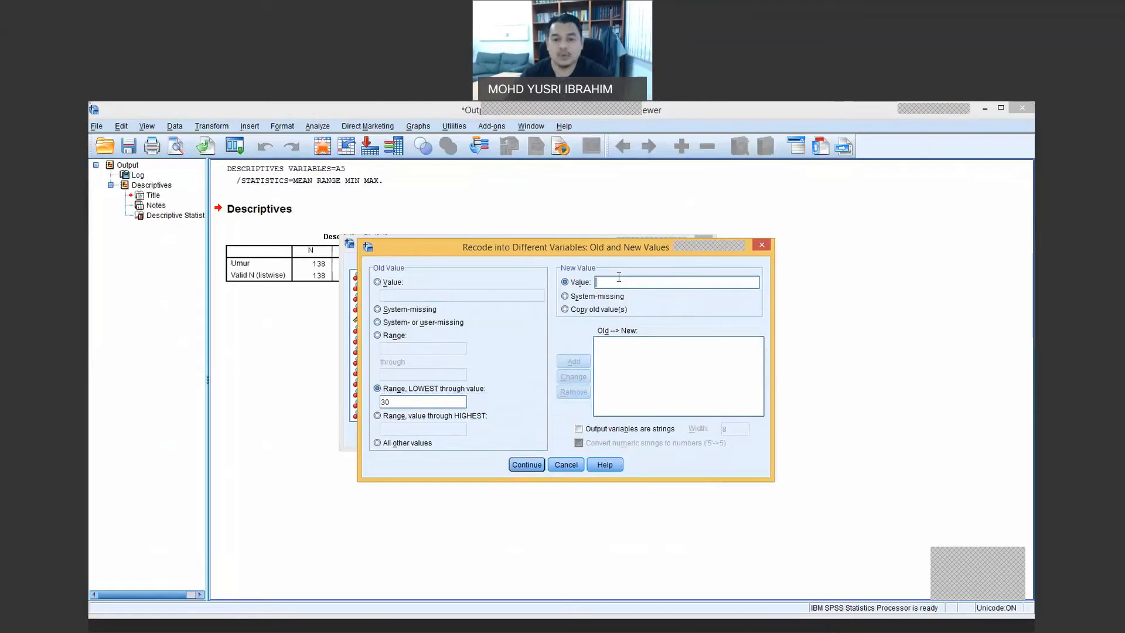
pyautogui.write('1')
pyautogui.click(576, 362)
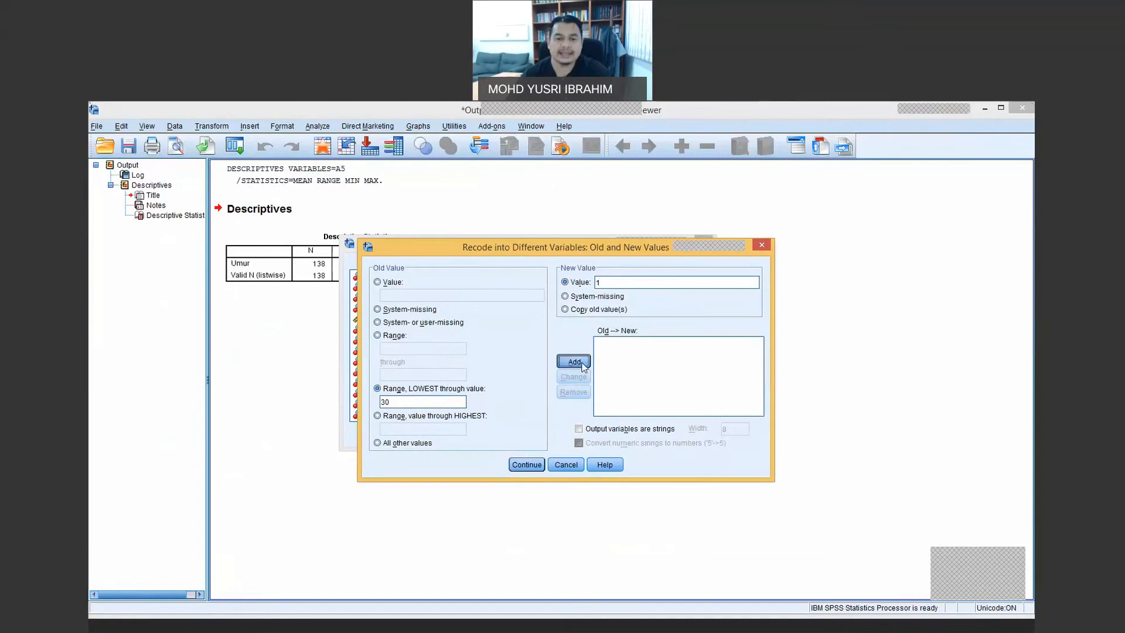
# - Add a recode rule that turns the range 31 through 40 into 2
pyautogui.click(378, 336)
pyautogui.write('31')
pyautogui.click(391, 373)
pyautogui.write('40')
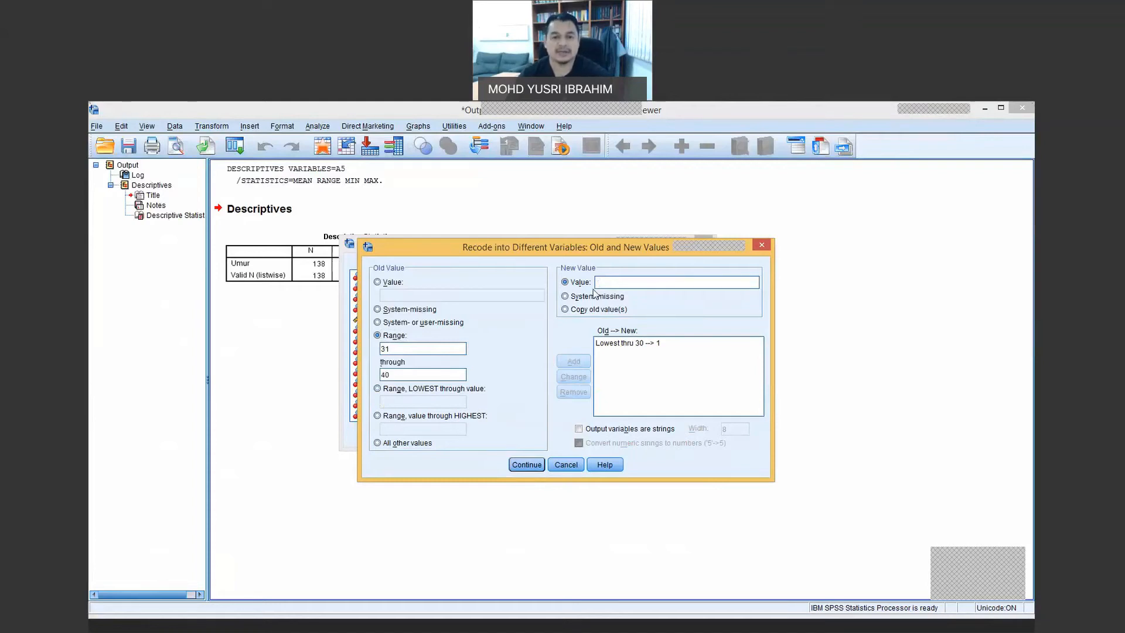
pyautogui.click(601, 282)
pyautogui.write('2')
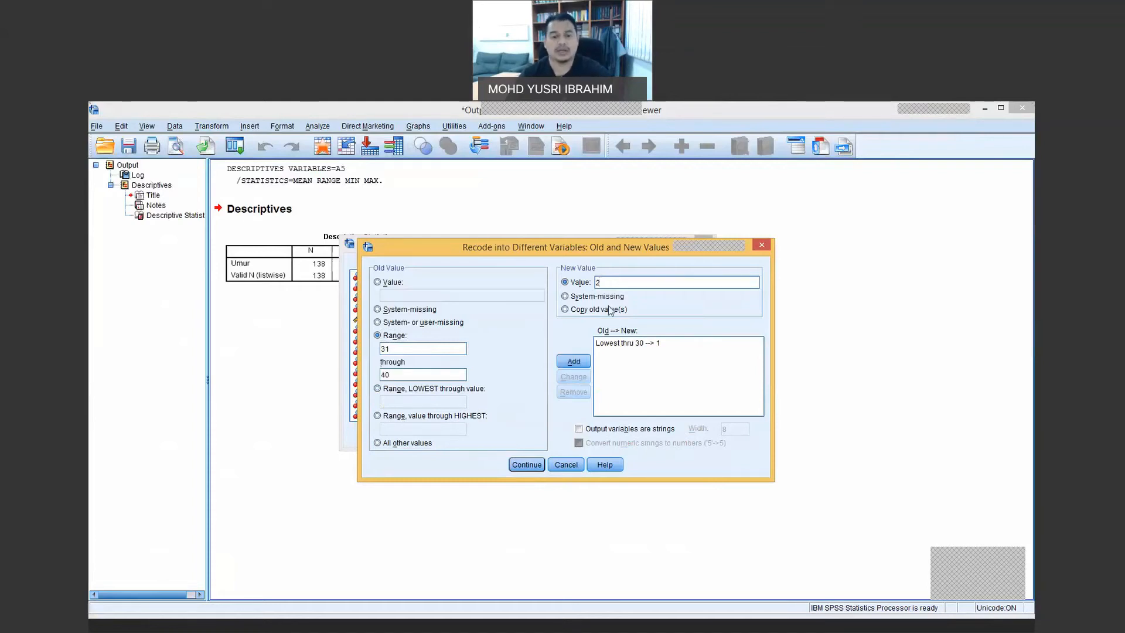
pyautogui.click(574, 362)
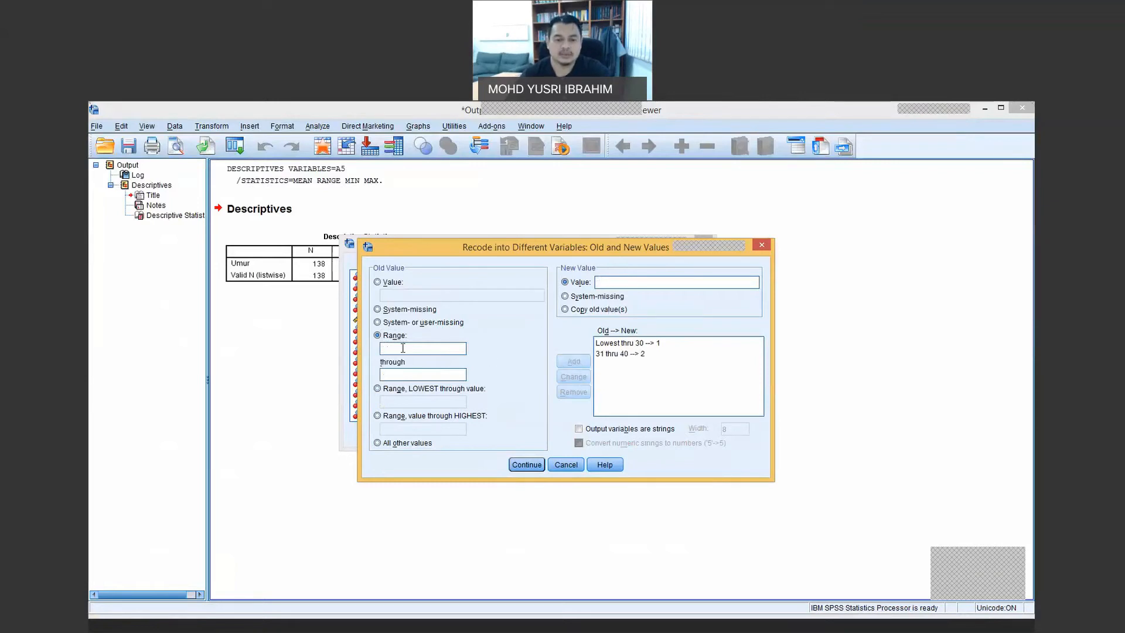
# - Add a recode rule that turns the range 41 through 50 into 3
pyautogui.write('4')
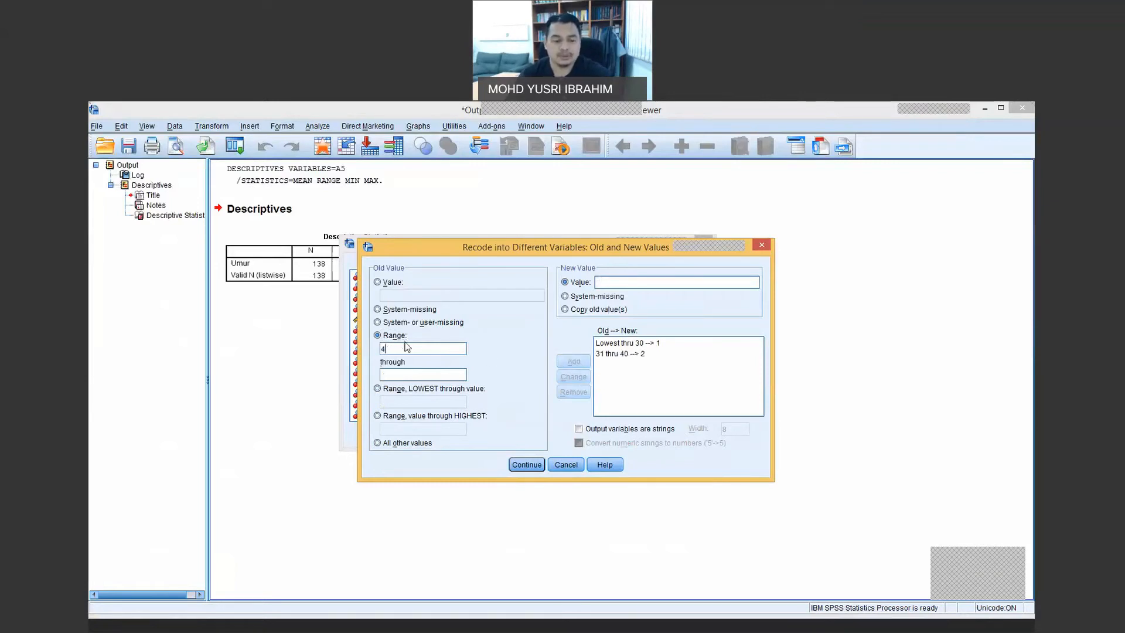
pyautogui.write('1')
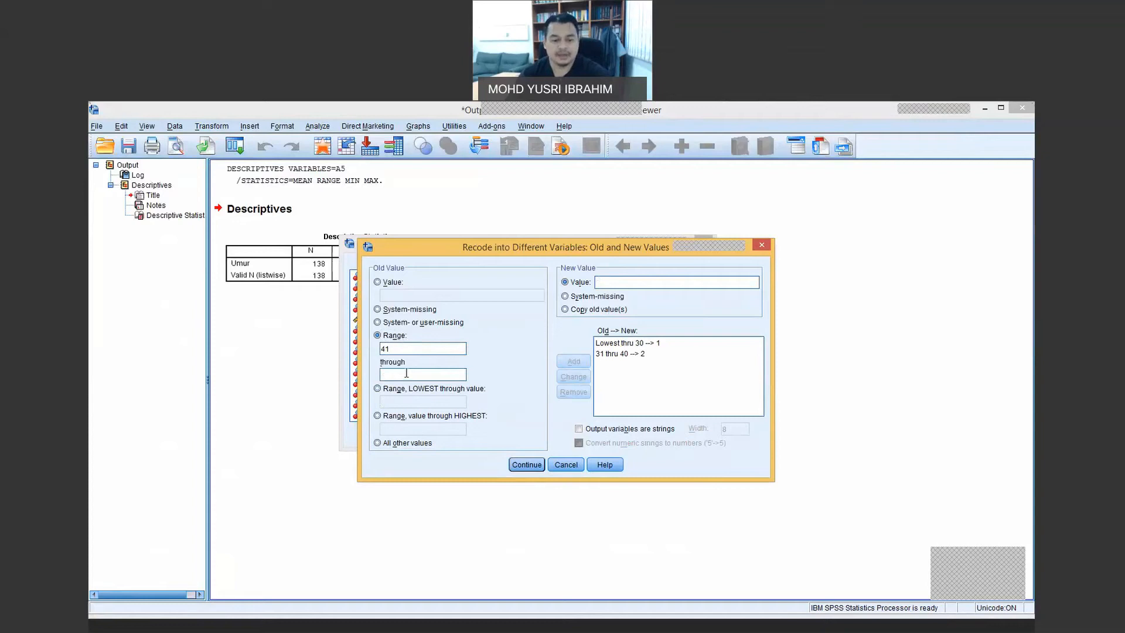
pyautogui.click(407, 374)
pyautogui.write('50')
pyautogui.click(608, 283)
pyautogui.write('3')
pyautogui.click(578, 361)
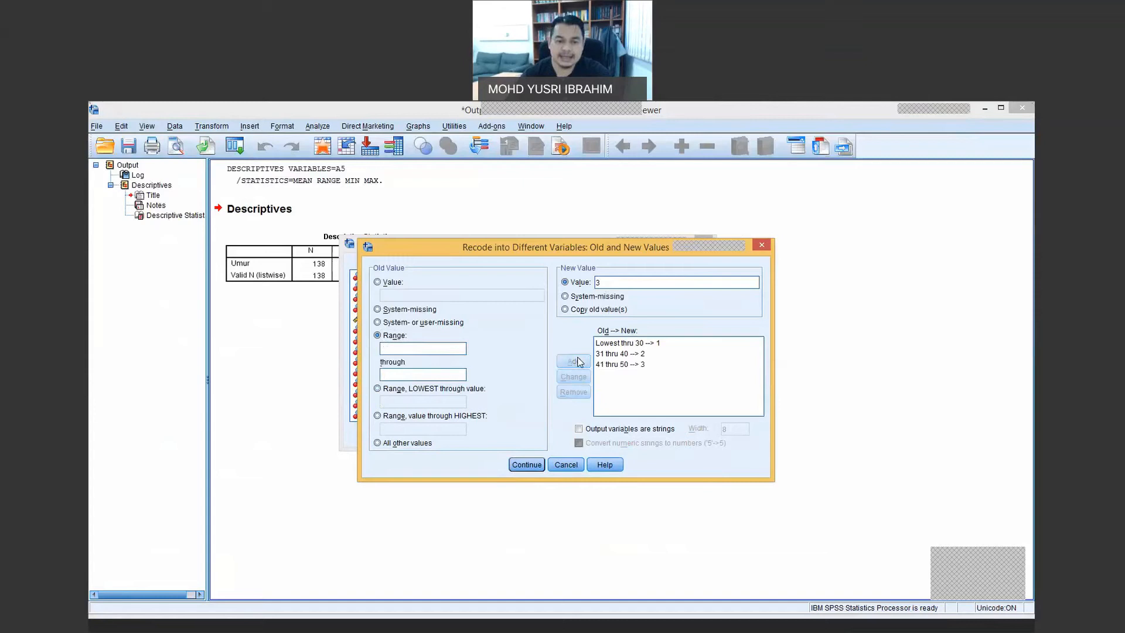
# - Add a recode rule that turns the range 51 through 60 into 4
pyautogui.click(422, 349)
pyautogui.write('51')
pyautogui.click(425, 375)
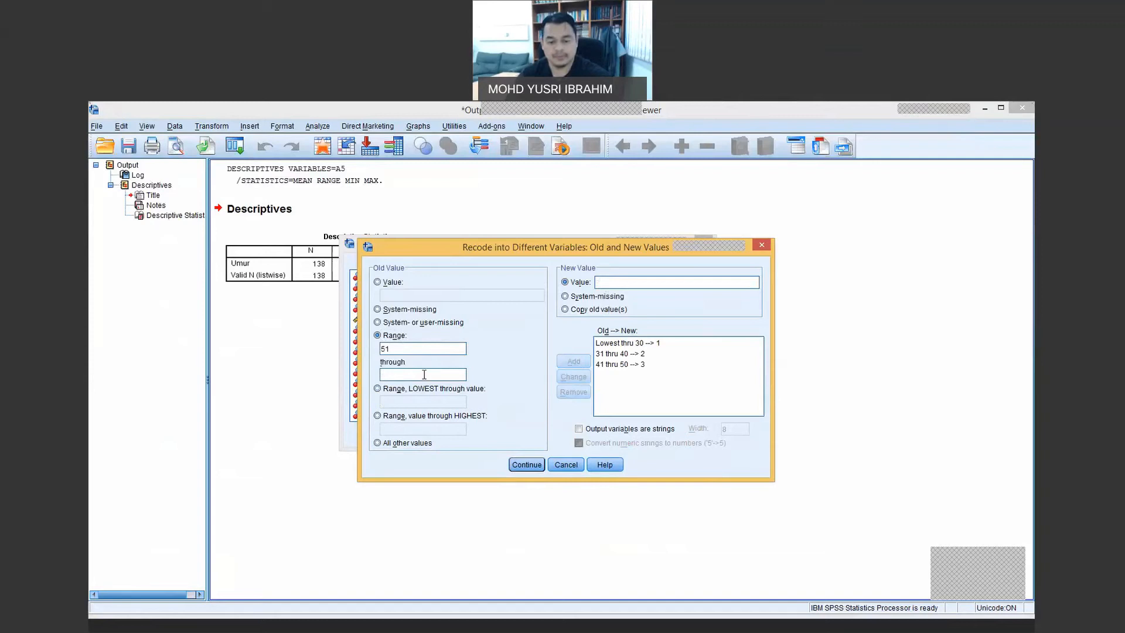
pyautogui.write('60')
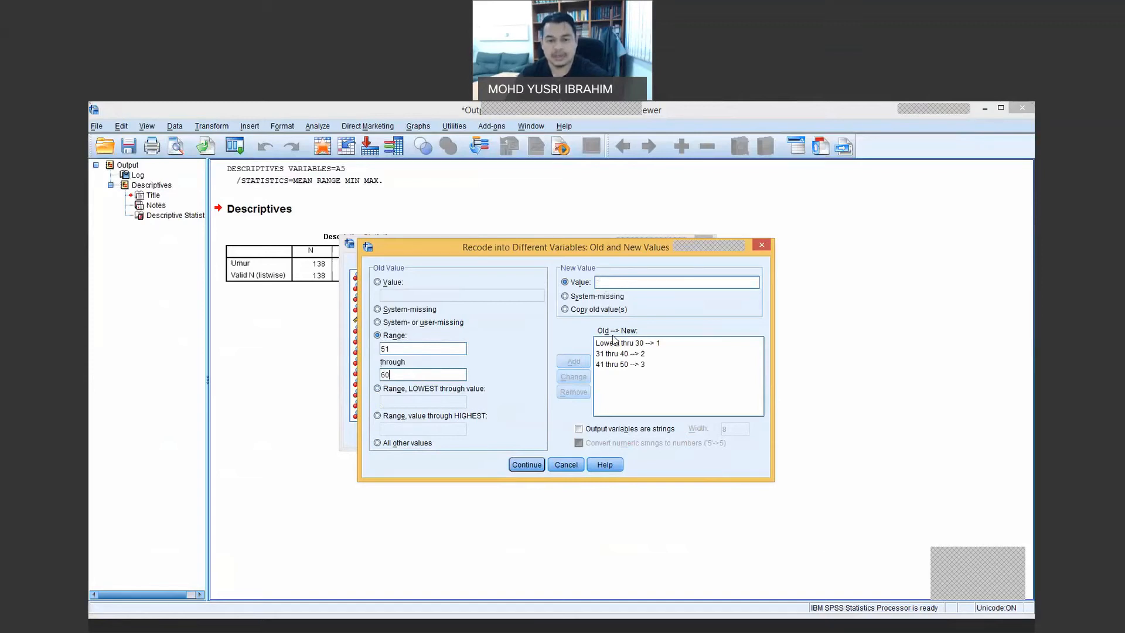
pyautogui.click(614, 282)
pyautogui.write('4')
pyautogui.click(574, 362)
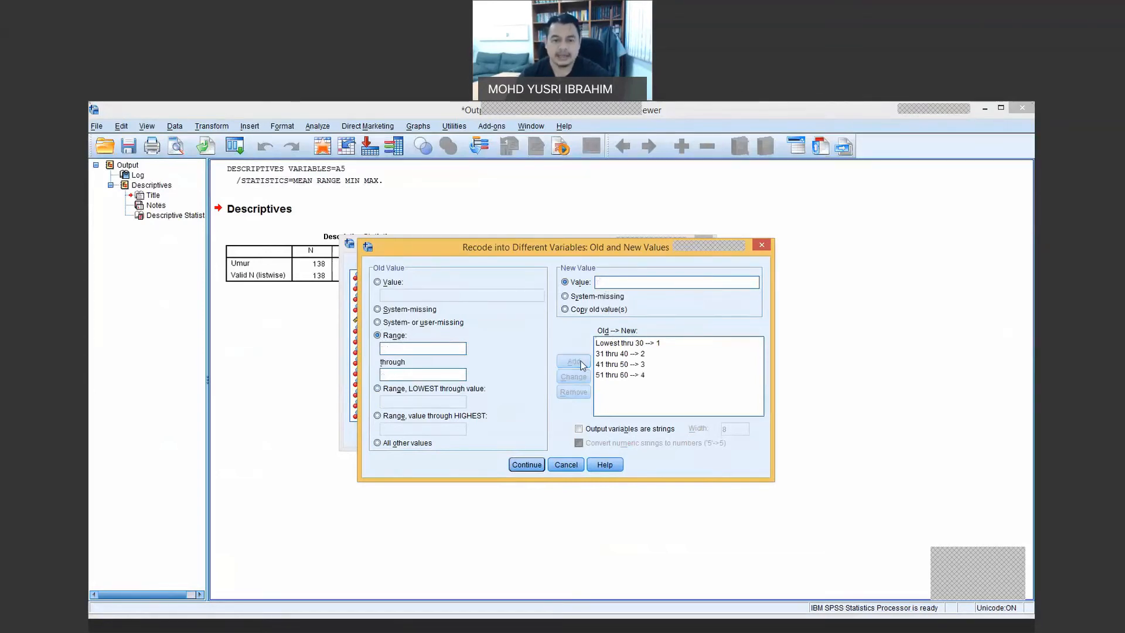
# - Add a recode rule that turns the range from 61 through the highest value into 5
pyautogui.click(377, 416)
pyautogui.click(396, 430)
pyautogui.write('61')
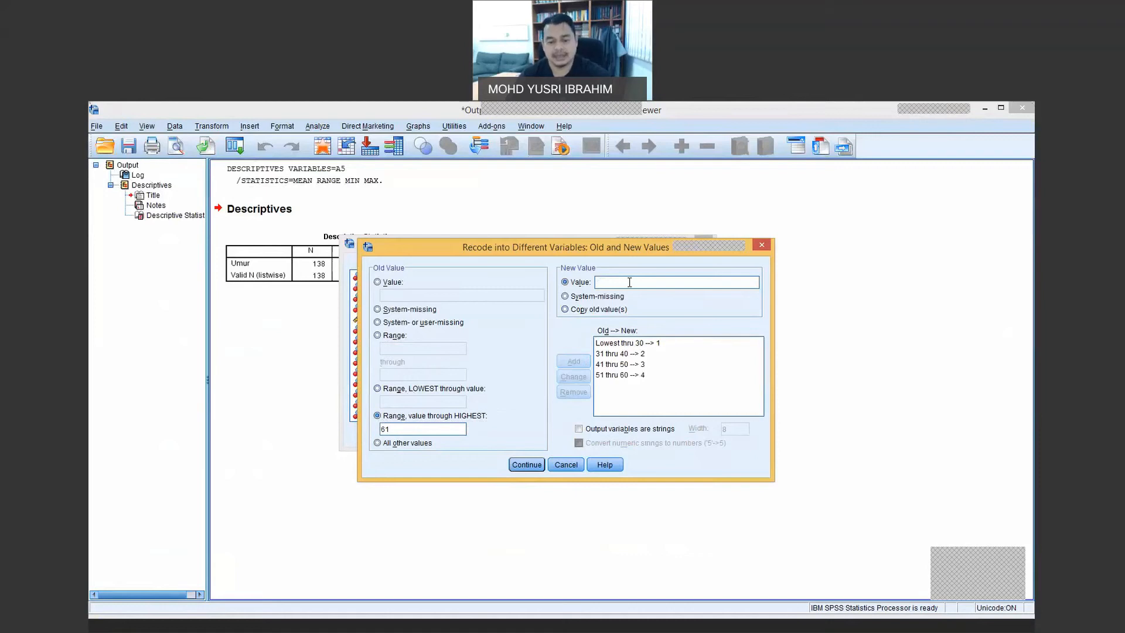
pyautogui.click(629, 283)
pyautogui.write('5')
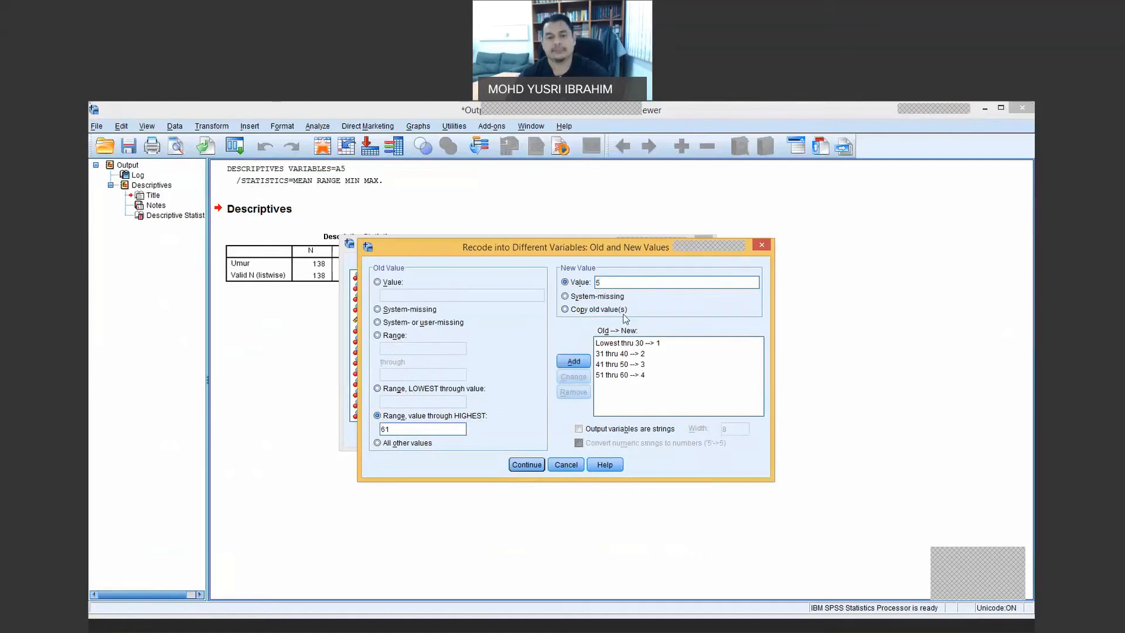
pyautogui.click(583, 363)
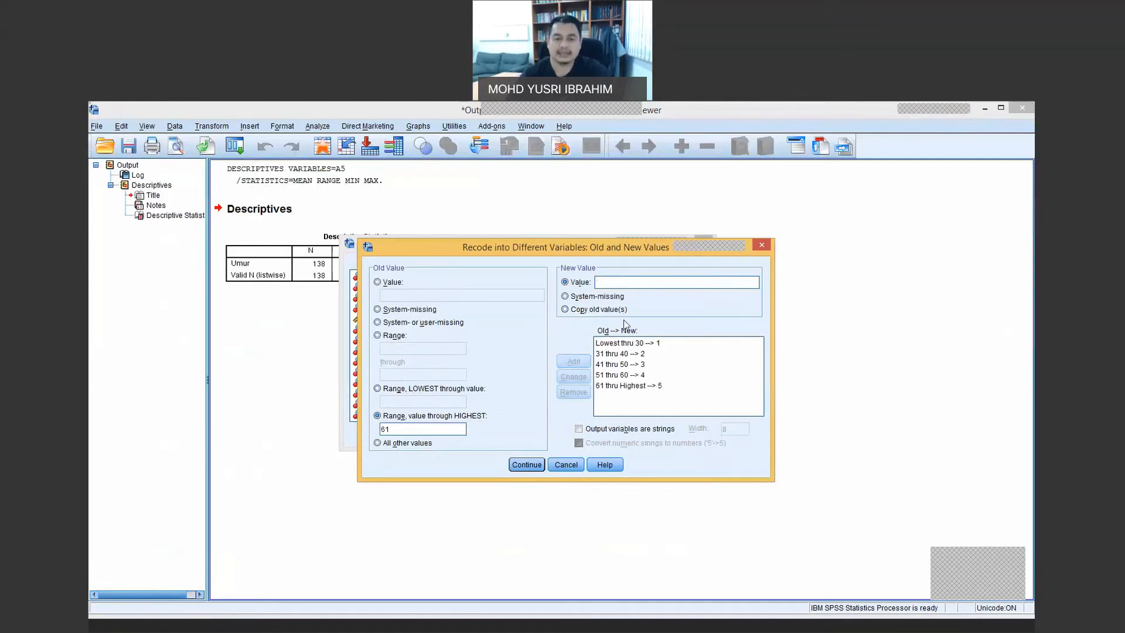
# - Accept the recode rules, then assign Usia as the output variable for A5 and run the recode
pyautogui.click(544, 465)
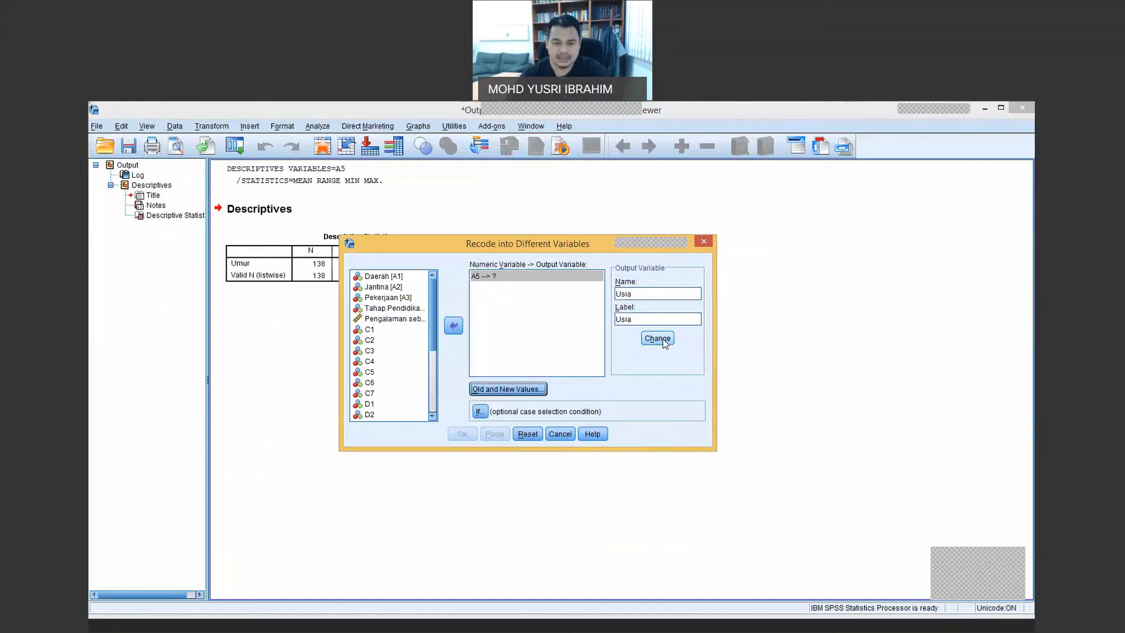
pyautogui.click(658, 338)
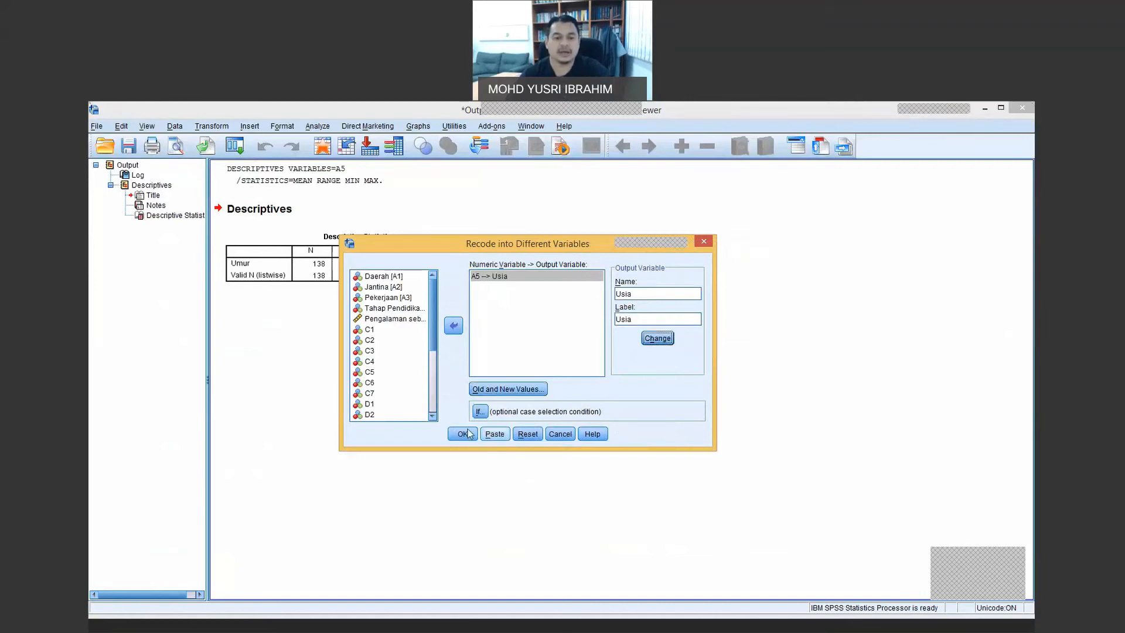
pyautogui.click(463, 433)
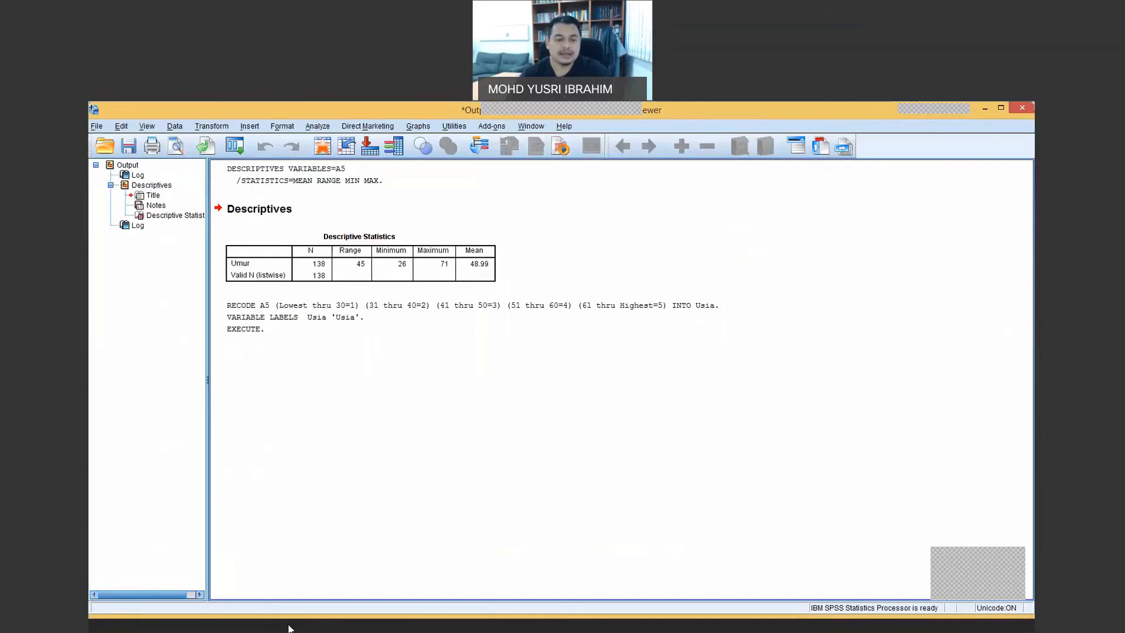
# - Switch to the Data Editor window and locate the new Usia variable in the variable list
pyautogui.click(289, 625)
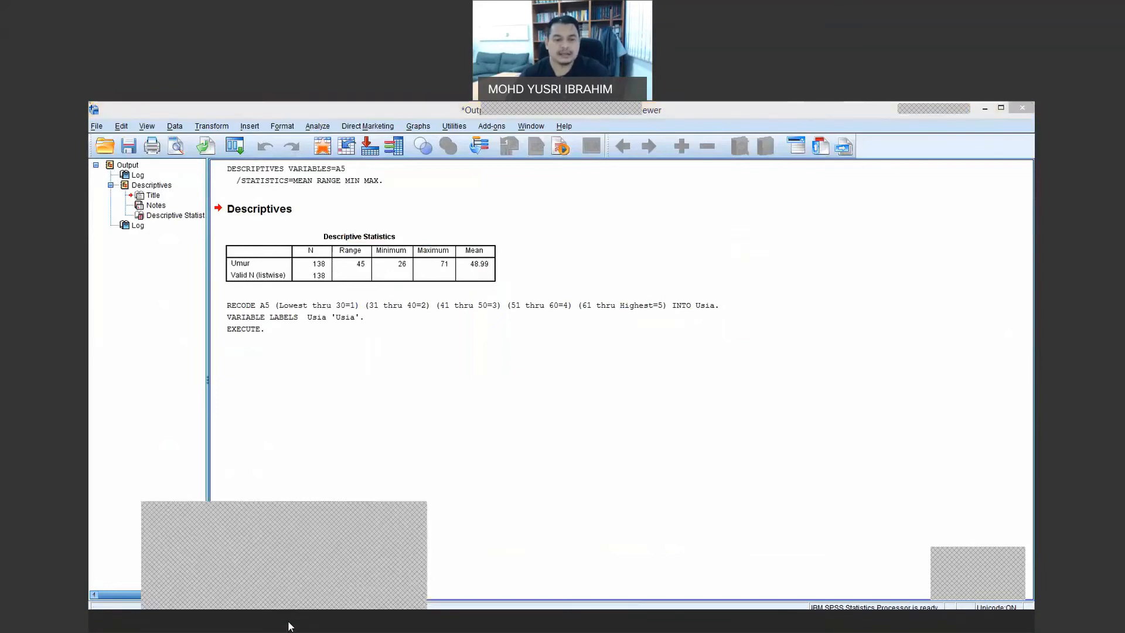
pyautogui.click(245, 576)
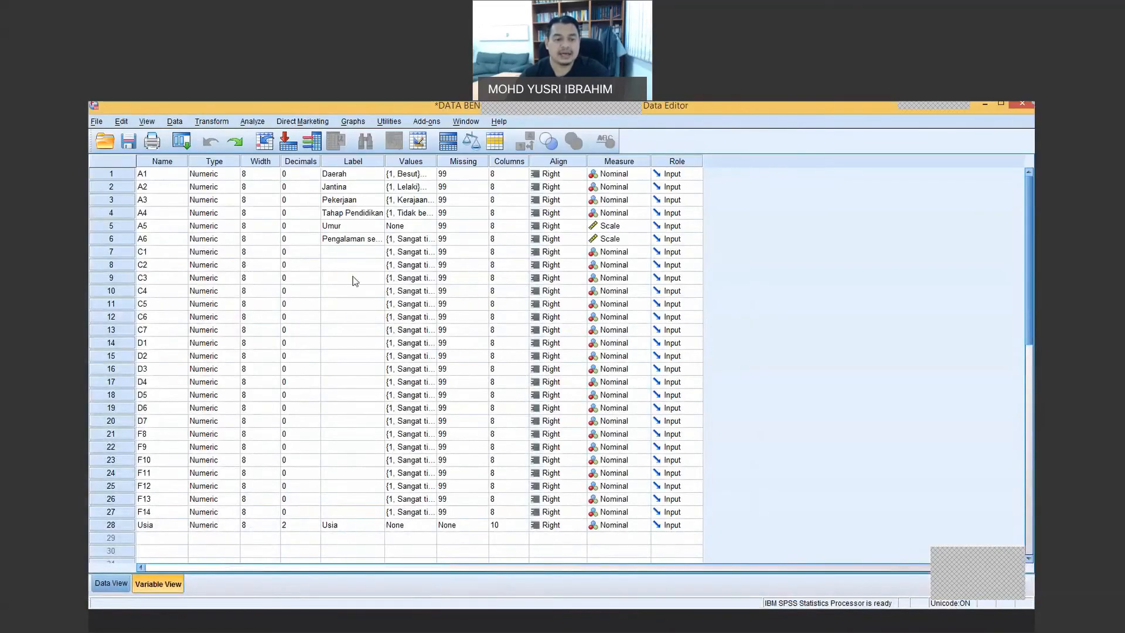
pyautogui.scroll(-2, 329, 368)
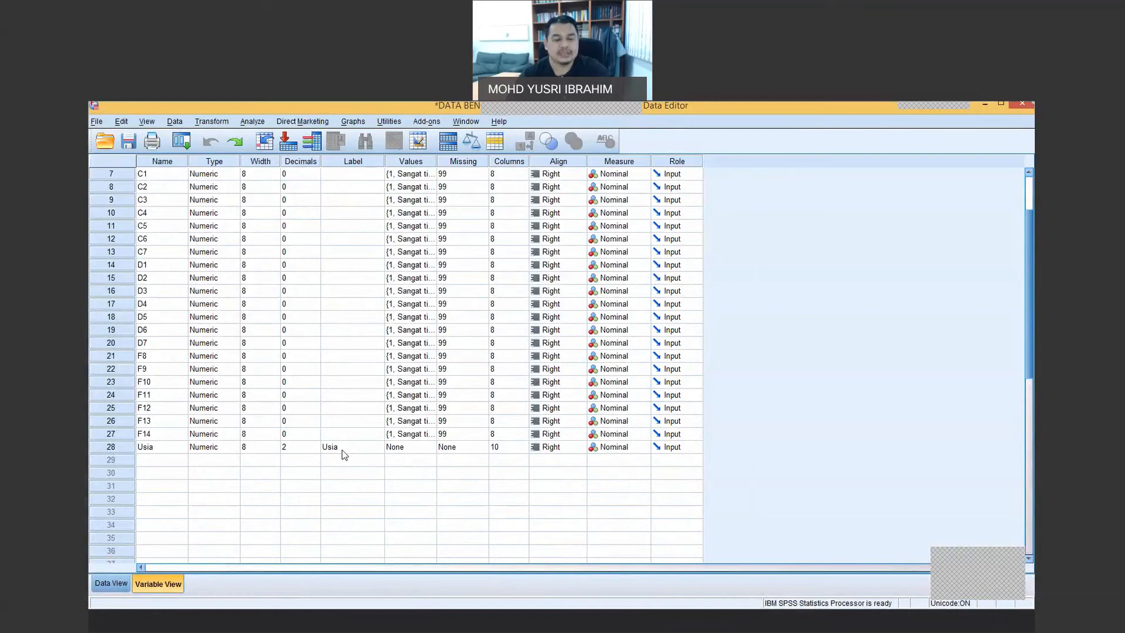
pyautogui.scroll(1, 344, 454)
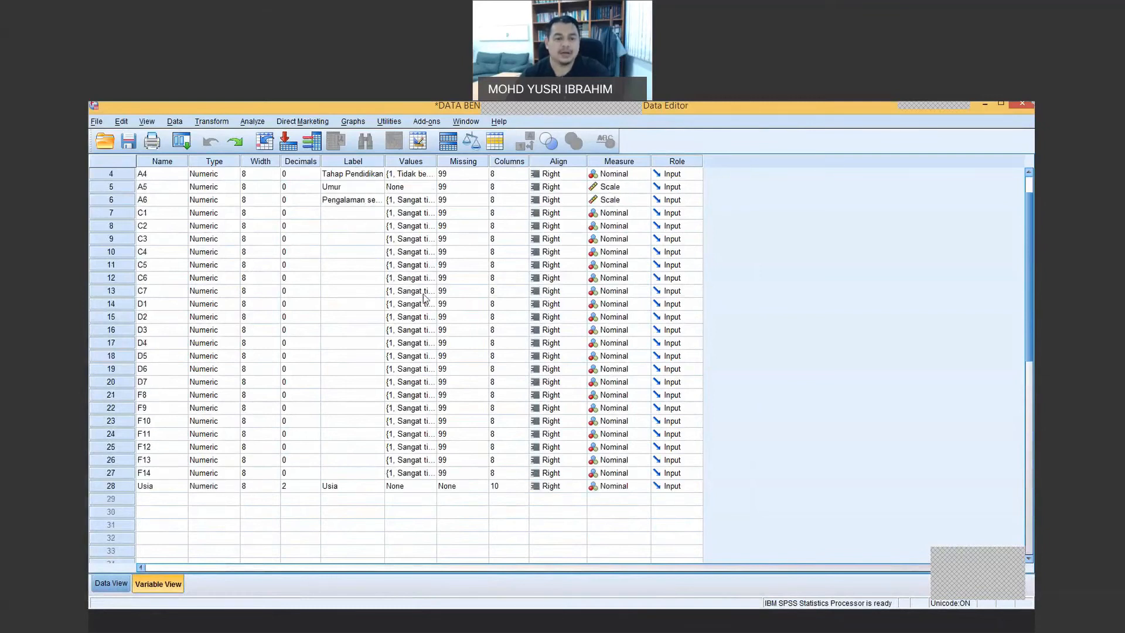
pyautogui.scroll(-1, 304, 449)
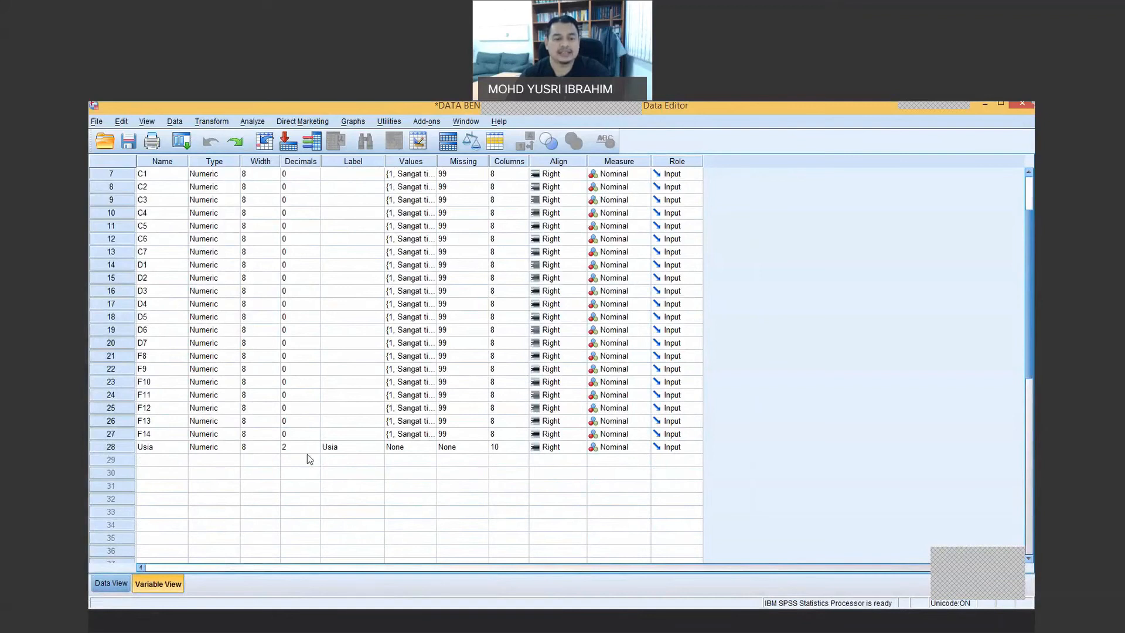
# - Open the value labels of Usia and add the label "30 tahun dan ke bawah" for value 1
pyautogui.click(416, 448)
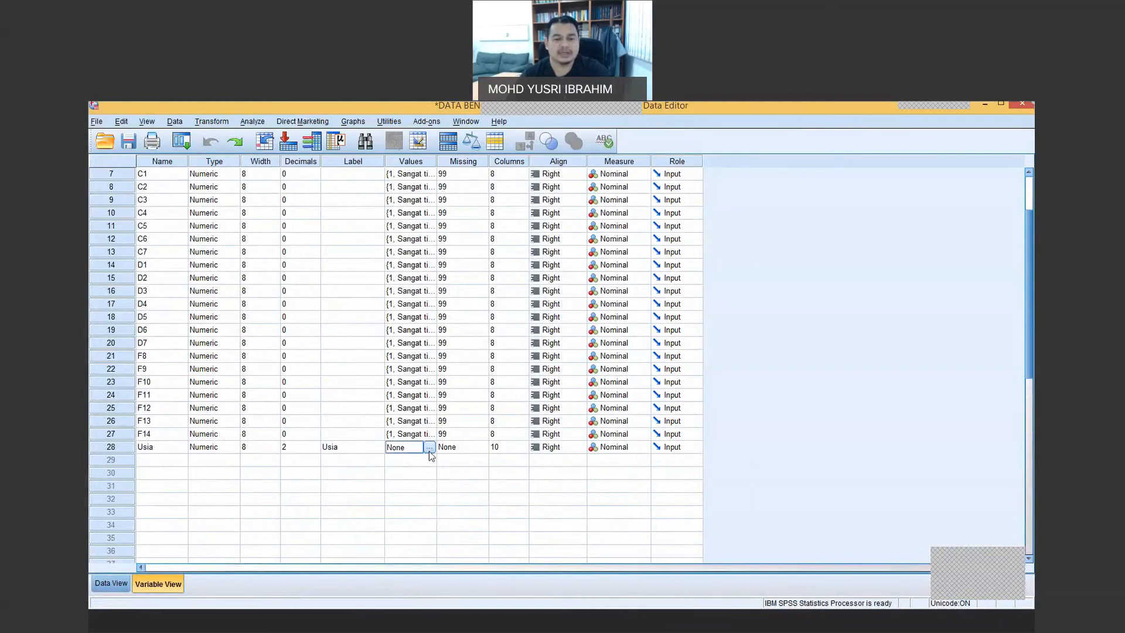
pyautogui.click(430, 449)
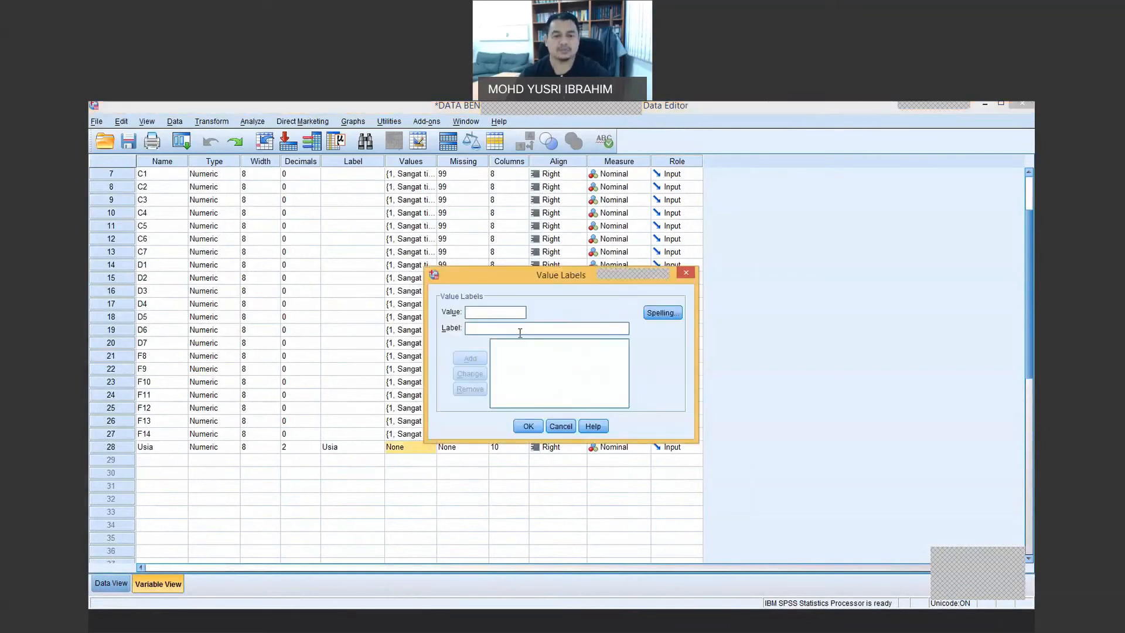
pyautogui.click(484, 328)
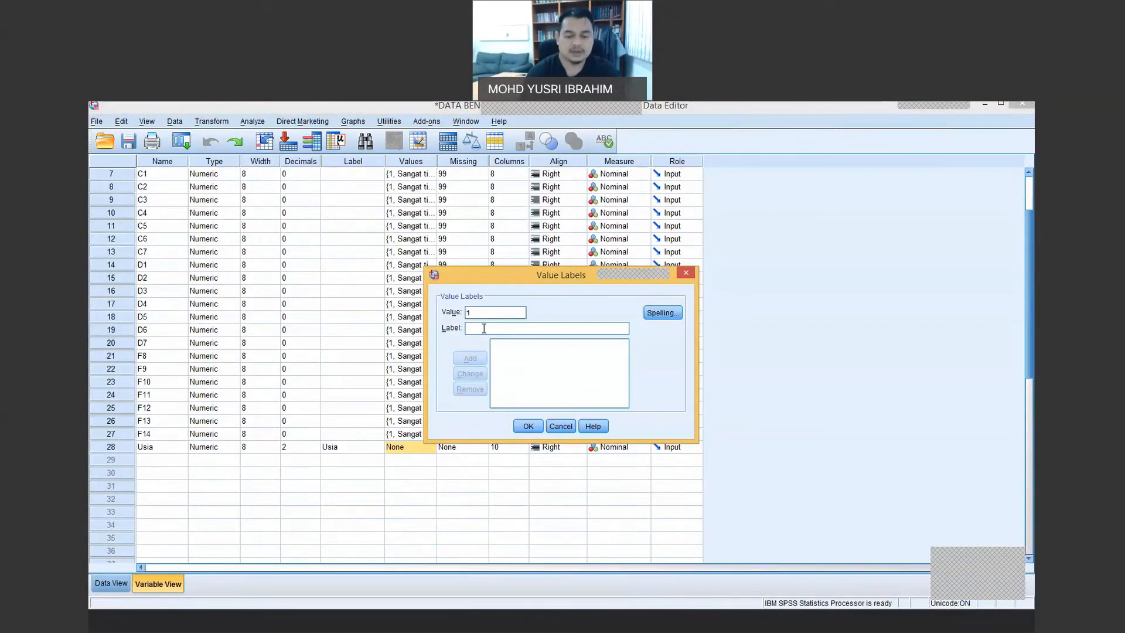
pyautogui.write('30')
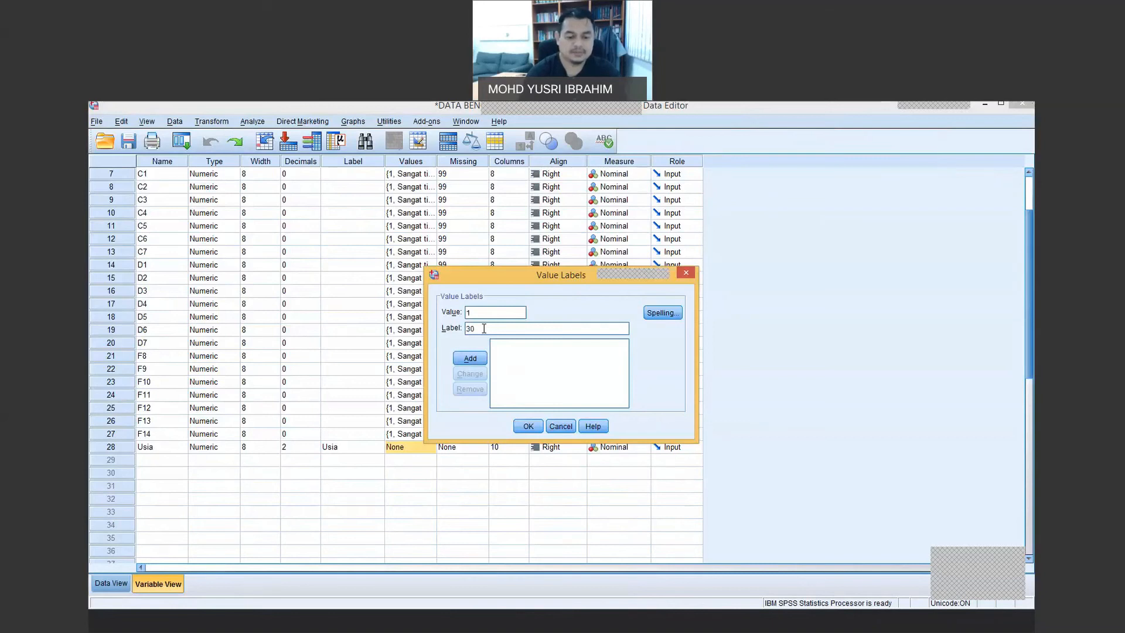
pyautogui.write(' Tahun')
pyautogui.press('BackSpace')
pyautogui.press('BackSpace')
pyautogui.press('BackSpace')
pyautogui.press('BackSpace')
pyautogui.write('a')
pyautogui.press('BackSpace')
pyautogui.press('BackSpace')
pyautogui.write('tahun dan ')
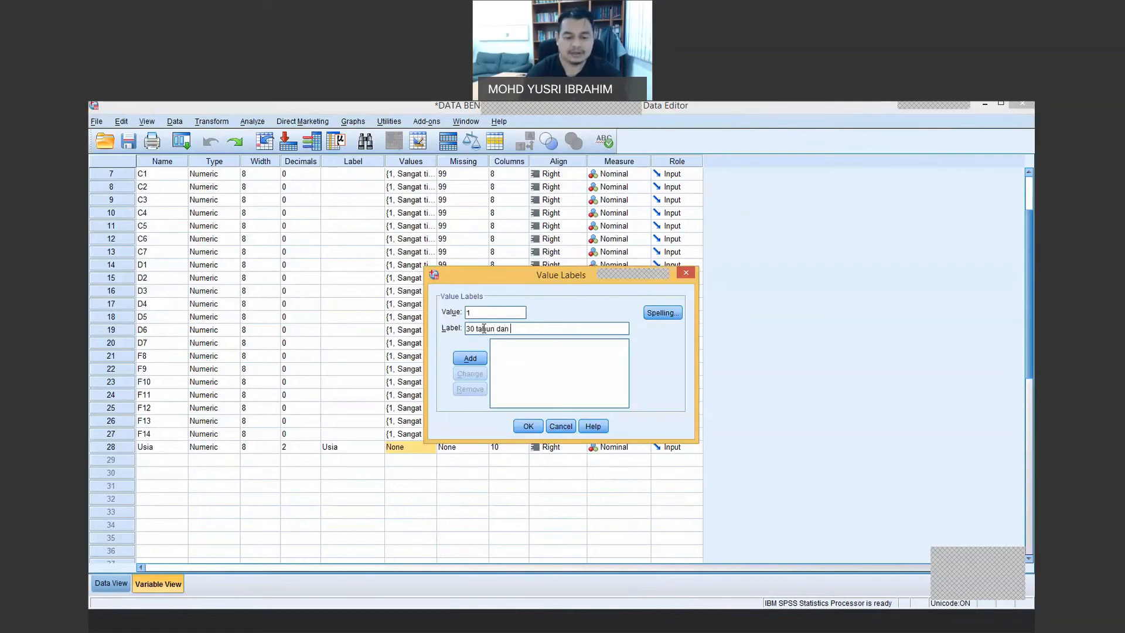
pyautogui.write('ke bawah')
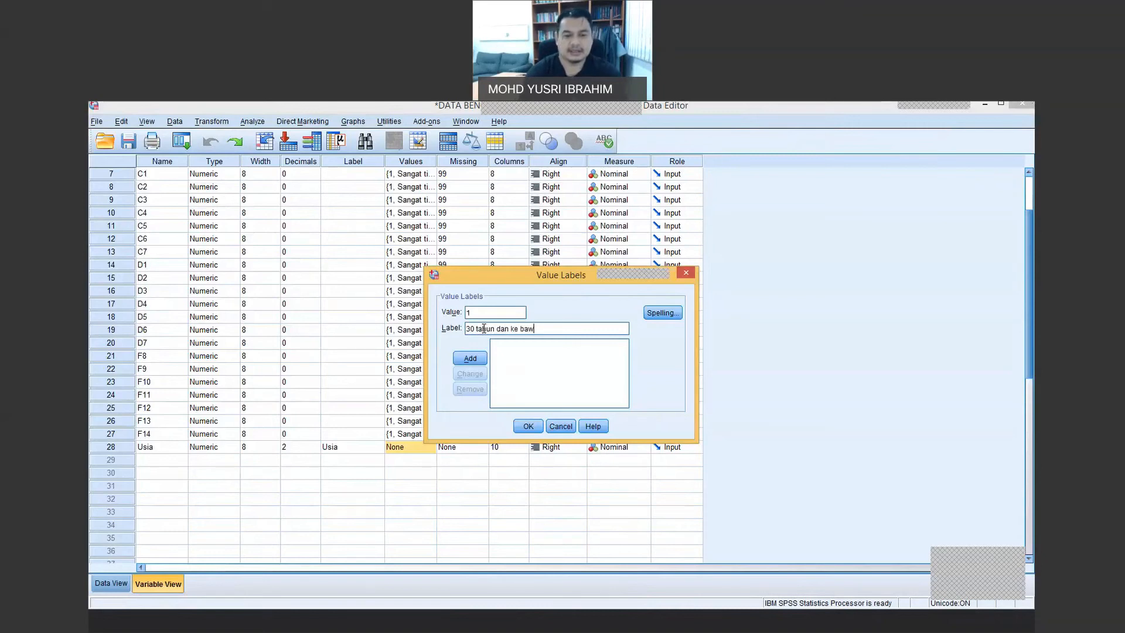
pyautogui.click(471, 358)
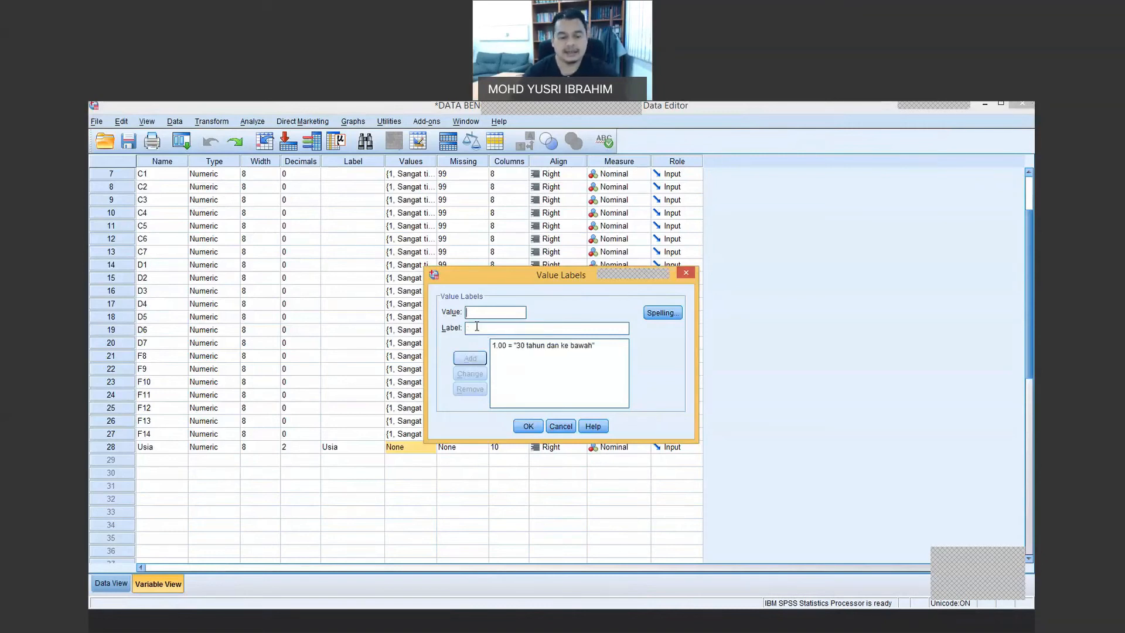
# - Add the value label "31 - 40 tahun" for value 2 of Usia
pyautogui.write('2')
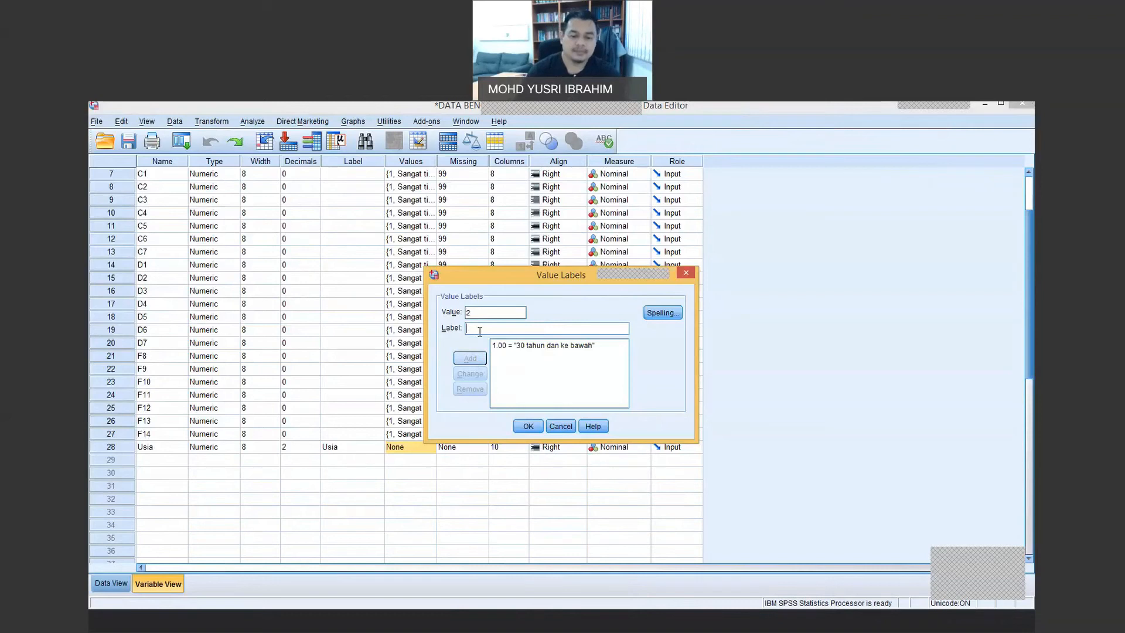
pyautogui.write('41')
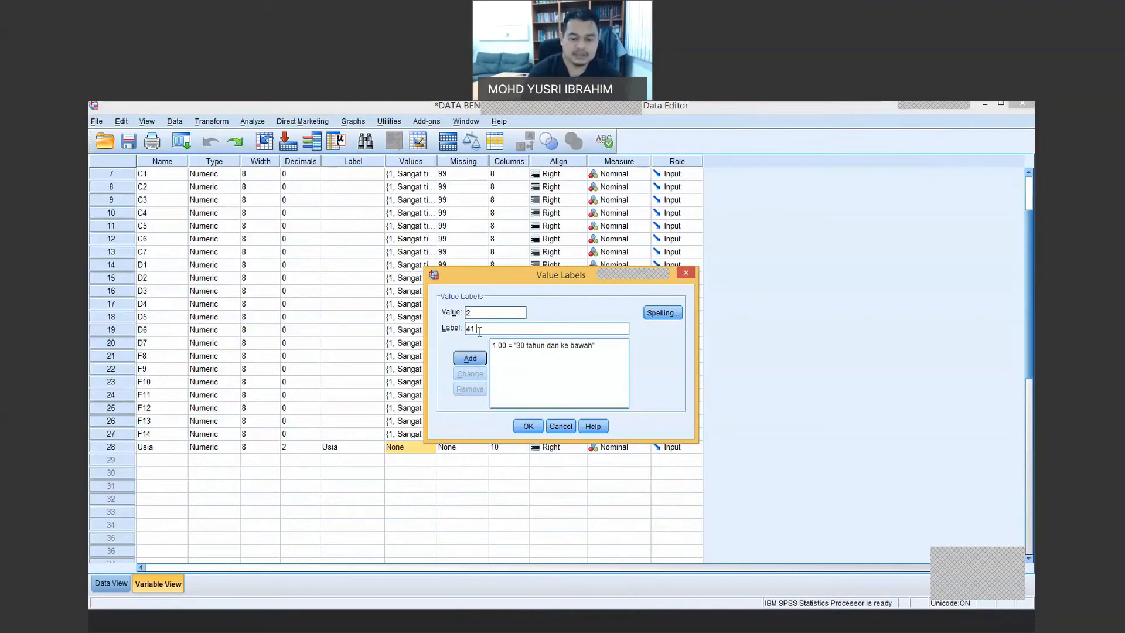
pyautogui.write(' h')
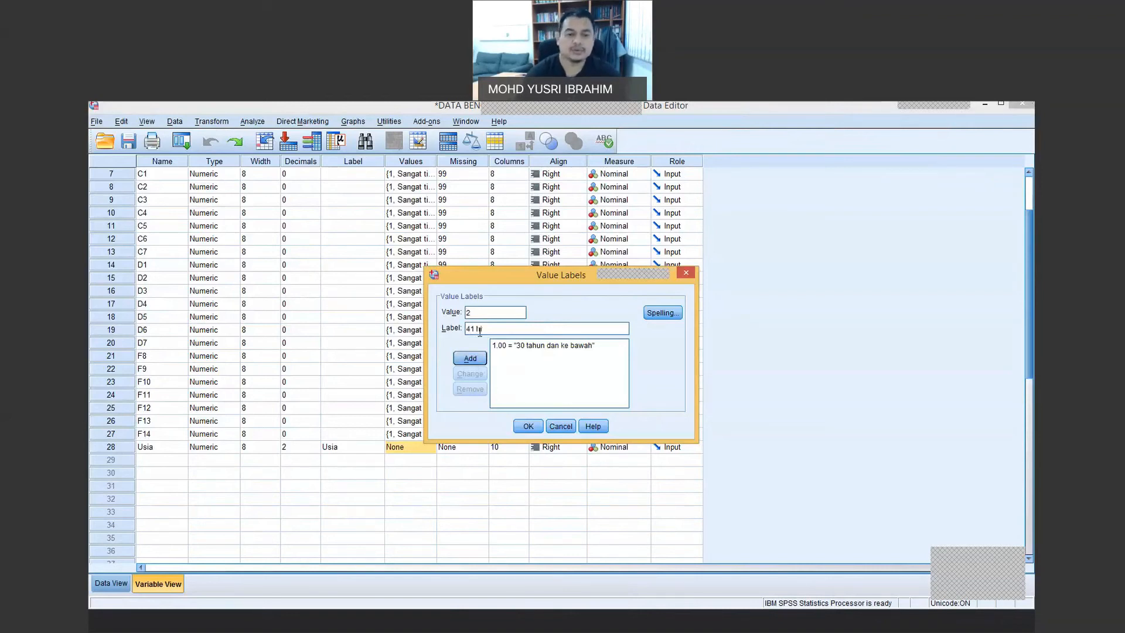
pyautogui.press('BackSpace')
pyautogui.press('BackSpace')
pyautogui.press('BackSpace')
pyautogui.press('BackSpace')
pyautogui.write('3')
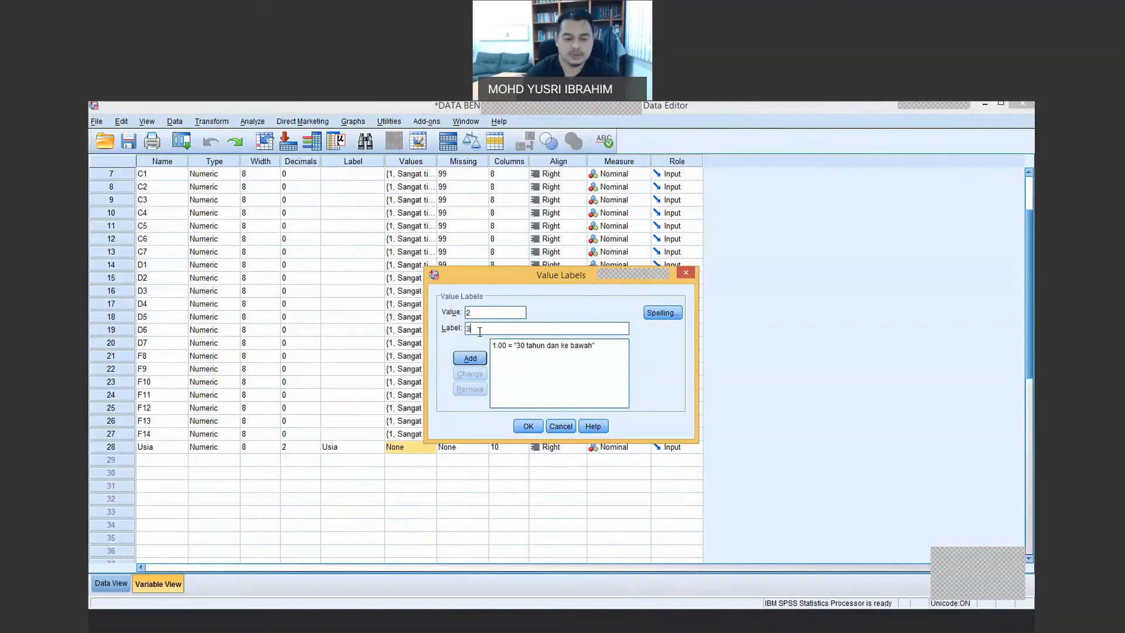
pyautogui.write('21')
pyautogui.press('BackSpace')
pyautogui.press('BackSpace')
pyautogui.press('BackSpace')
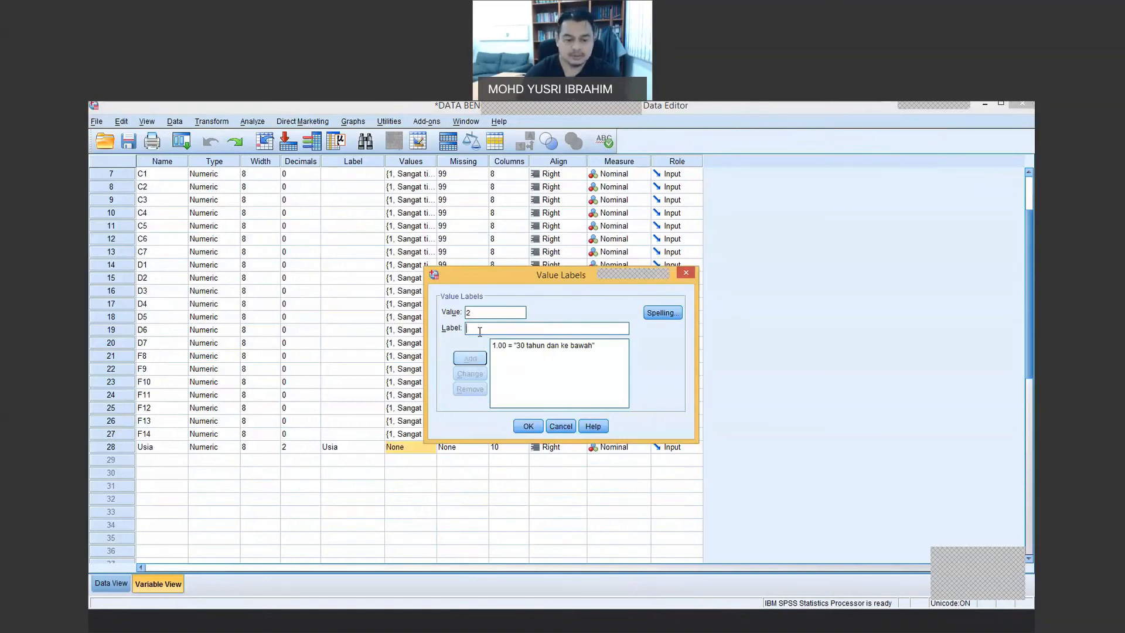
pyautogui.write('31 hingga 4')
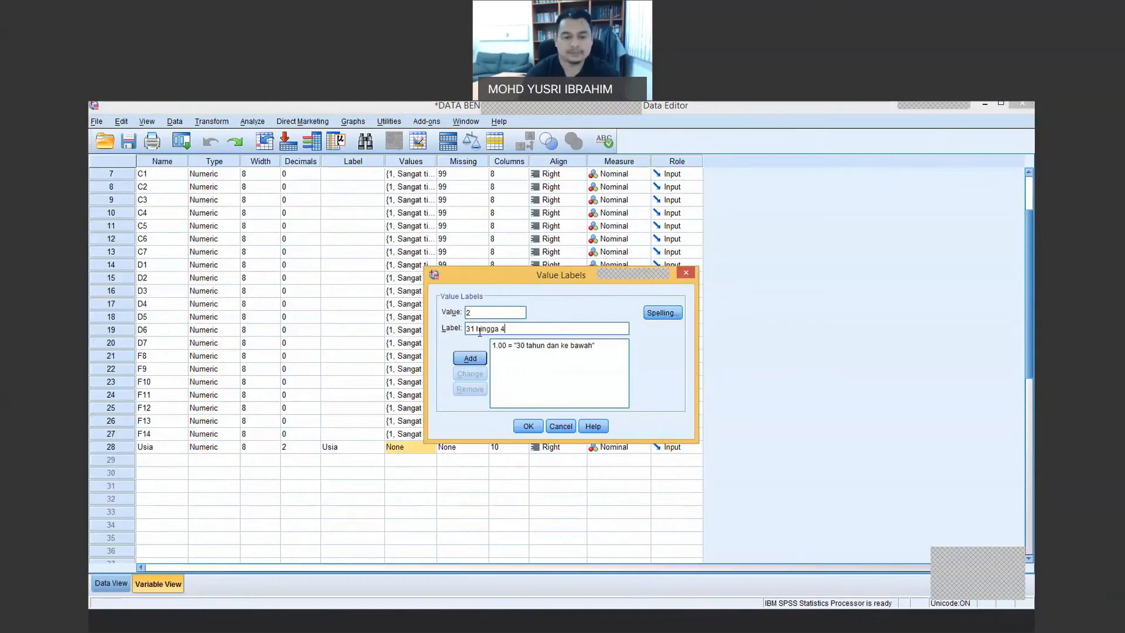
pyautogui.press('BackSpace')
pyautogui.press('BackSpace')
pyautogui.press('BackSpace')
pyautogui.press('BackSpace')
pyautogui.press('BackSpace')
pyautogui.press('BackSpace')
pyautogui.press('BackSpace')
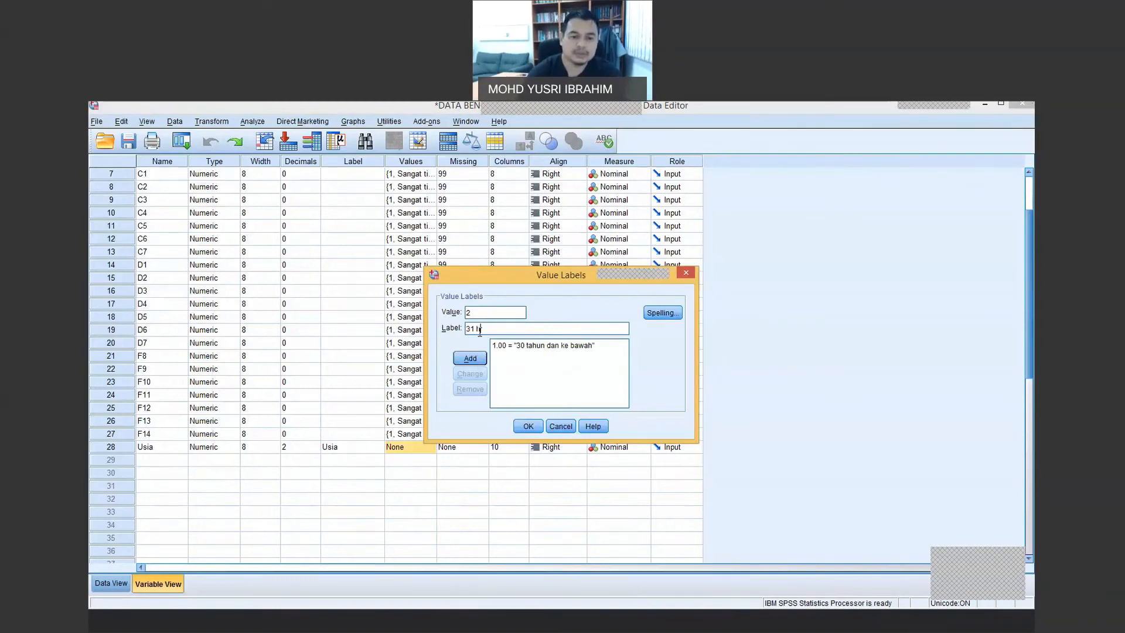
pyautogui.press('BackSpace')
pyautogui.press('BackSpace')
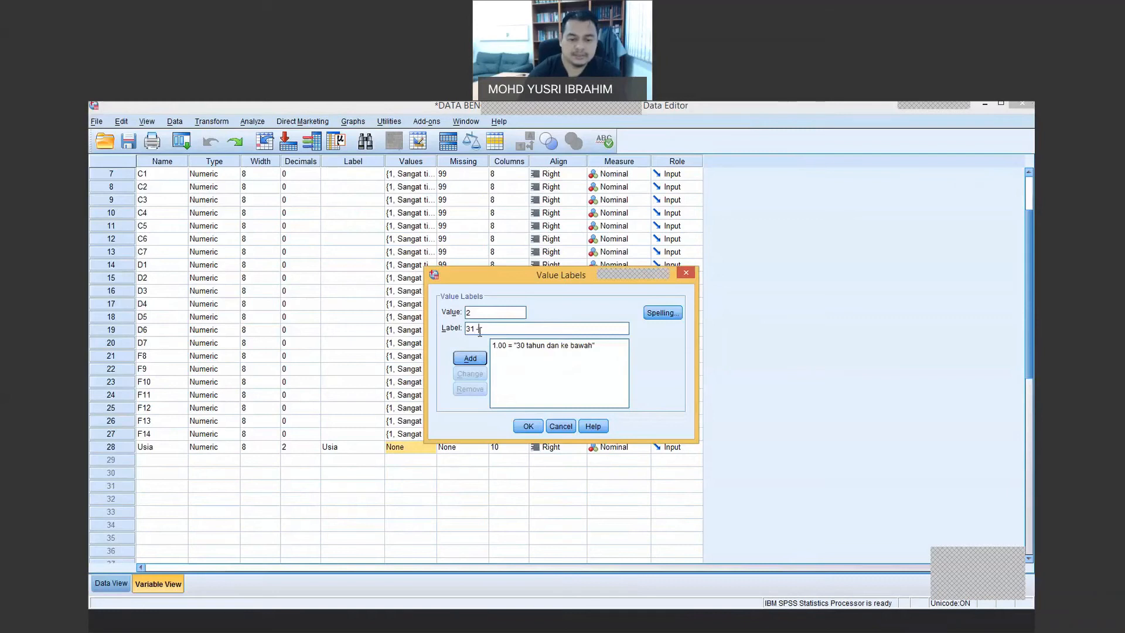
pyautogui.write('40 tahun')
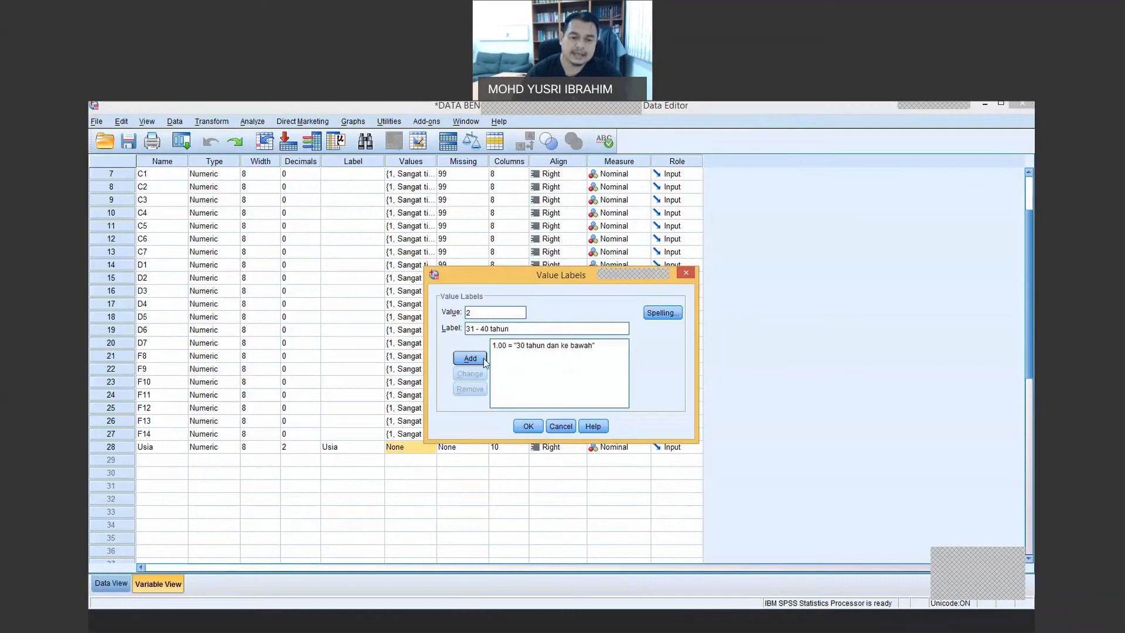
pyautogui.click(484, 360)
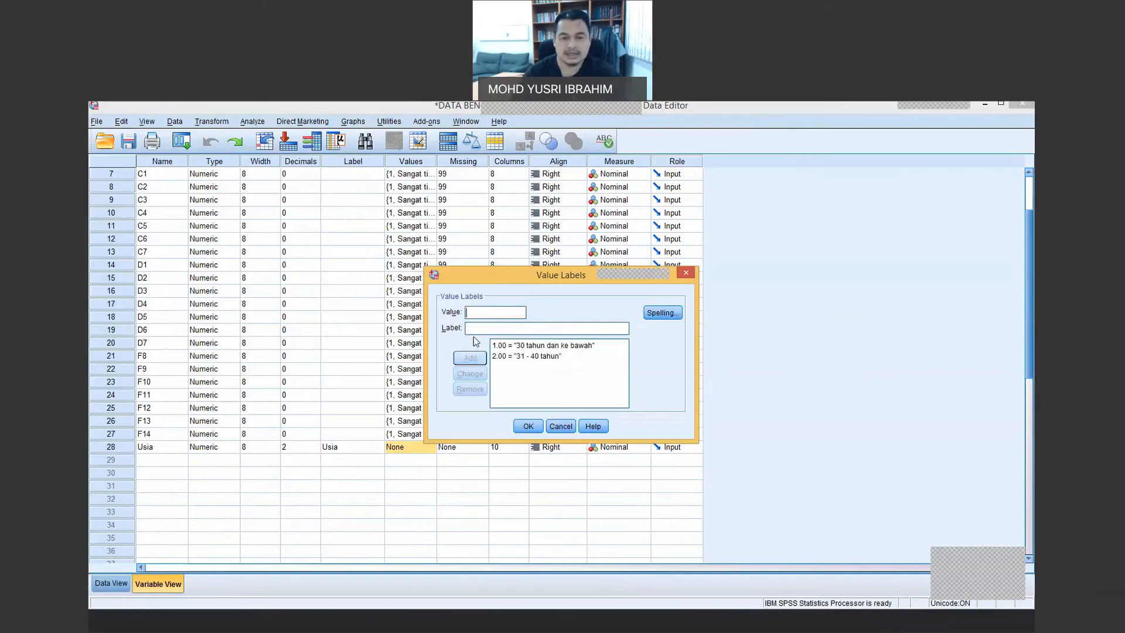
# - Add the value label "41 - 50 tahun" for value 3 of Usia
pyautogui.write('3')
pyautogui.click(489, 328)
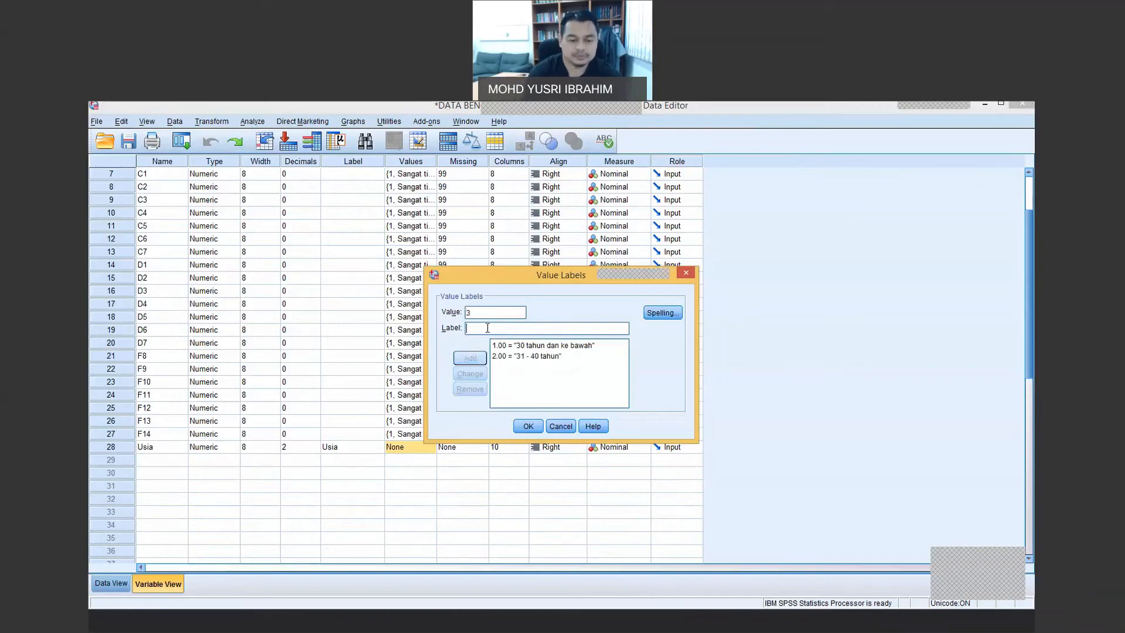
pyautogui.write('41 -')
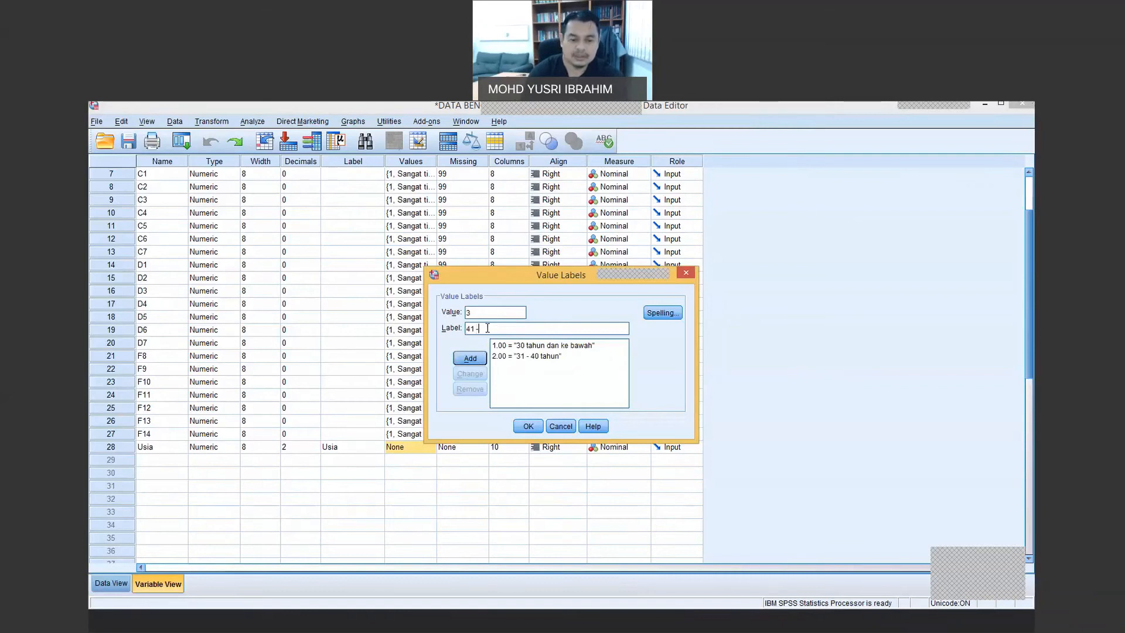
pyautogui.write(' 50 tahun')
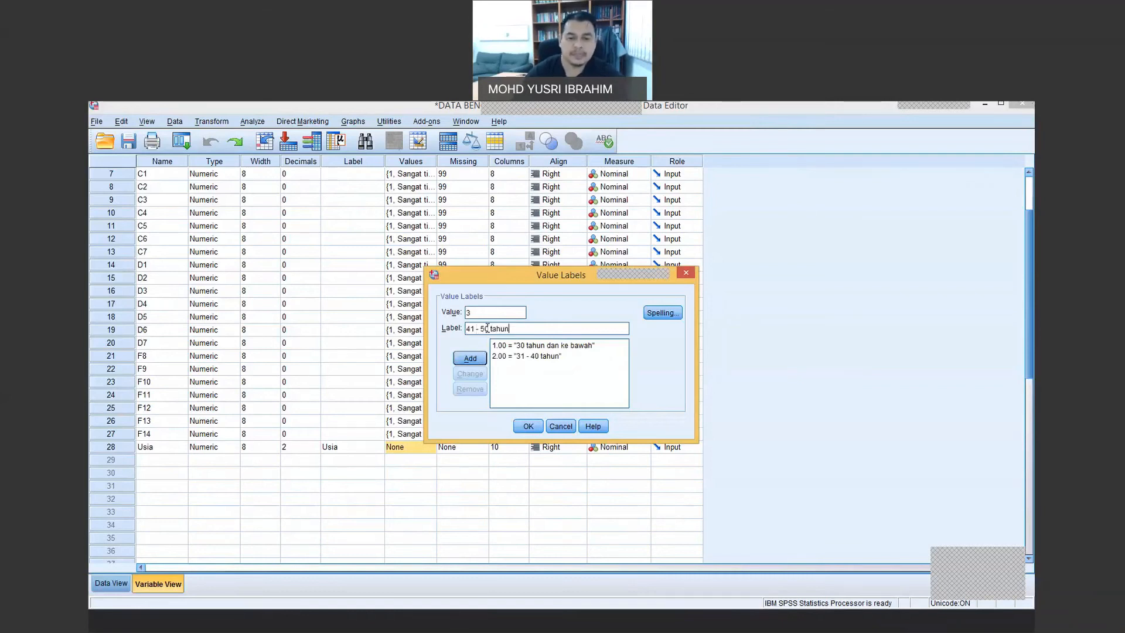
pyautogui.click(470, 358)
# - Add the value label "51 - 60 tahun" for value 4 of Usia
pyautogui.write('4')
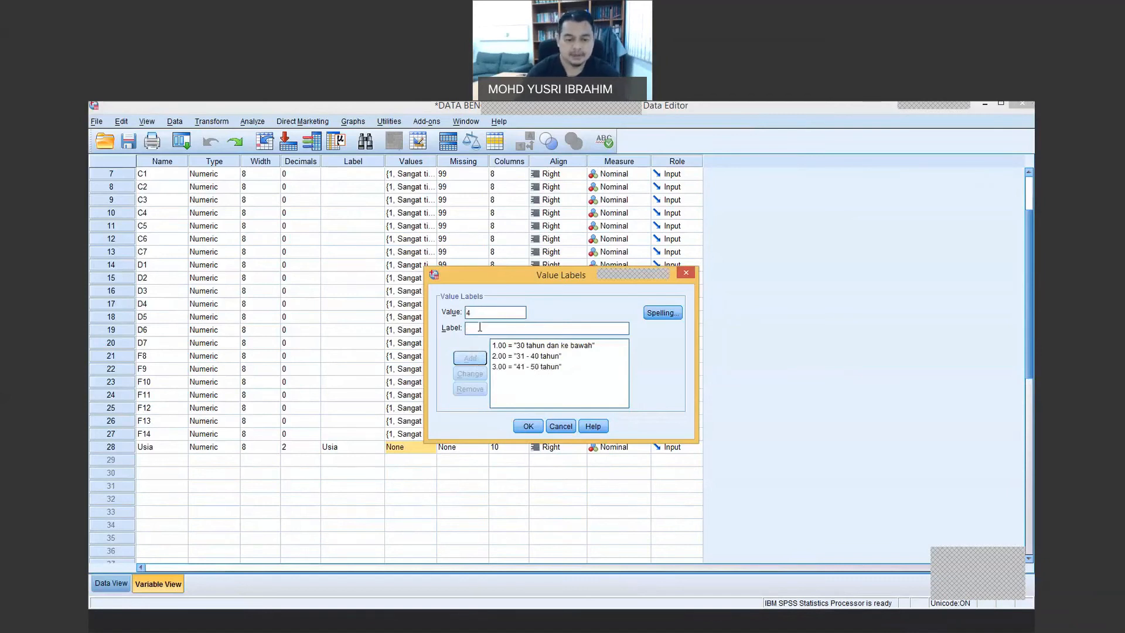
pyautogui.click(480, 328)
pyautogui.write('51 -')
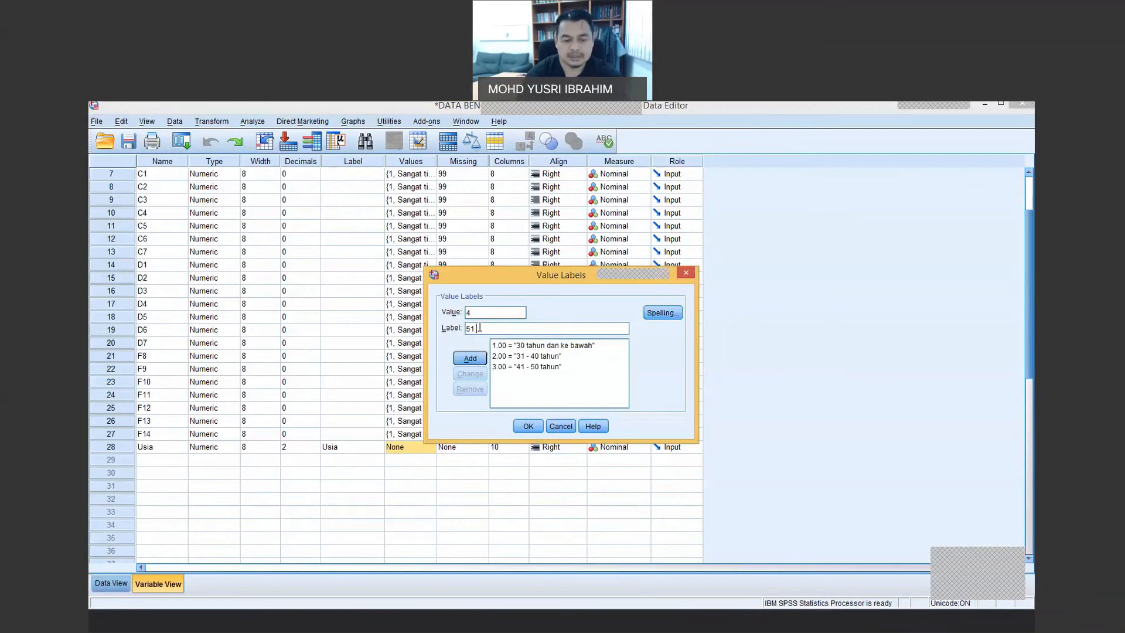
pyautogui.write(' 60')
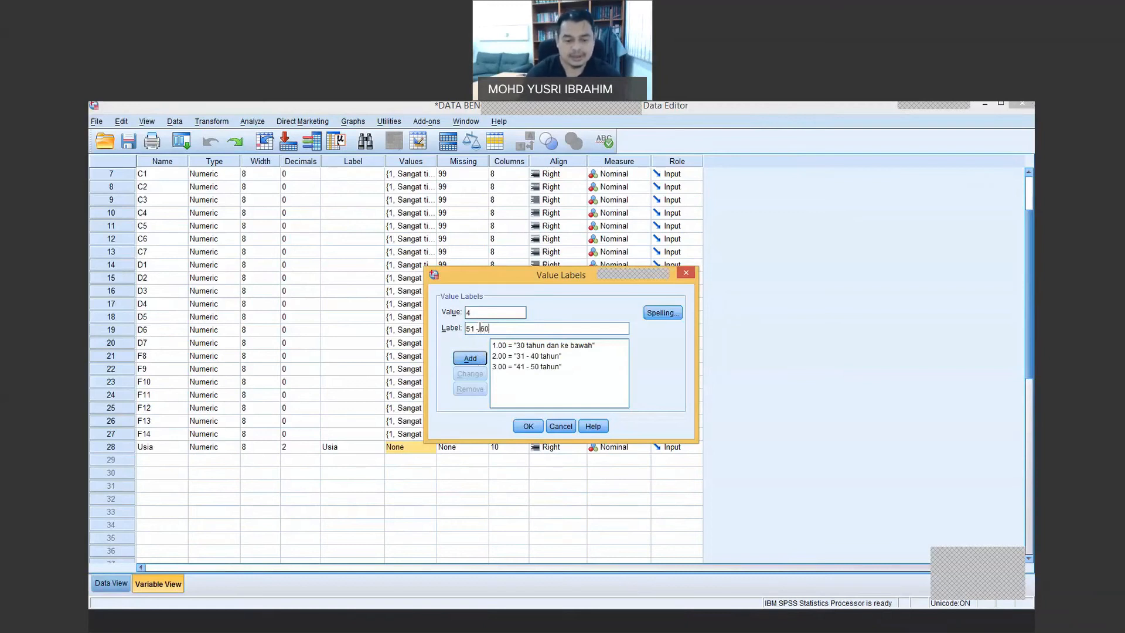
pyautogui.write(' tahun')
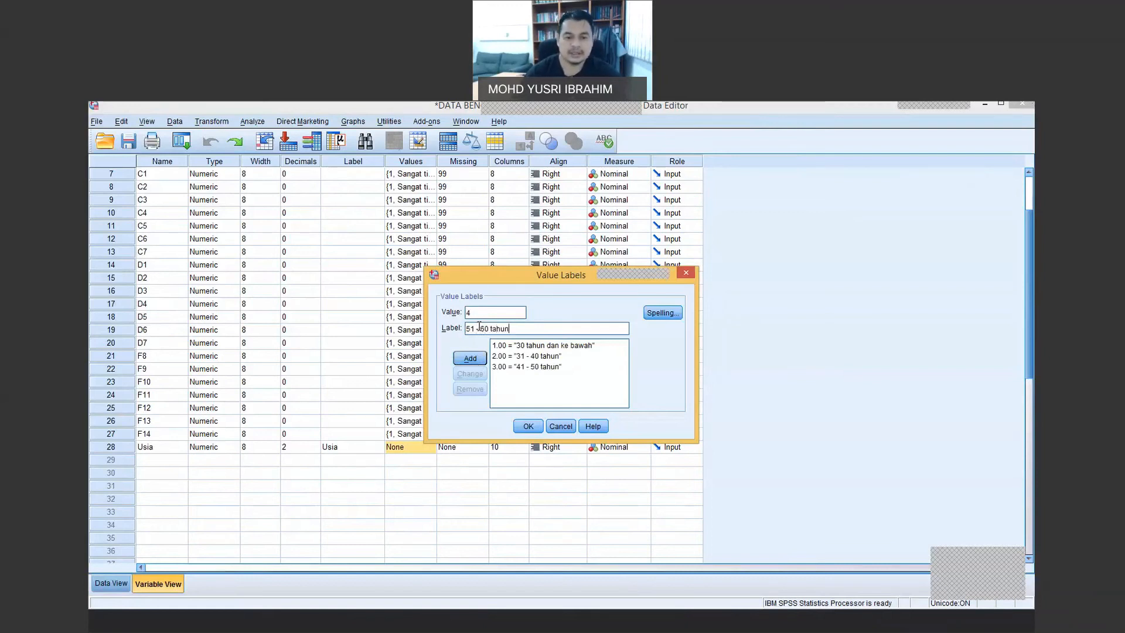
pyautogui.click(470, 358)
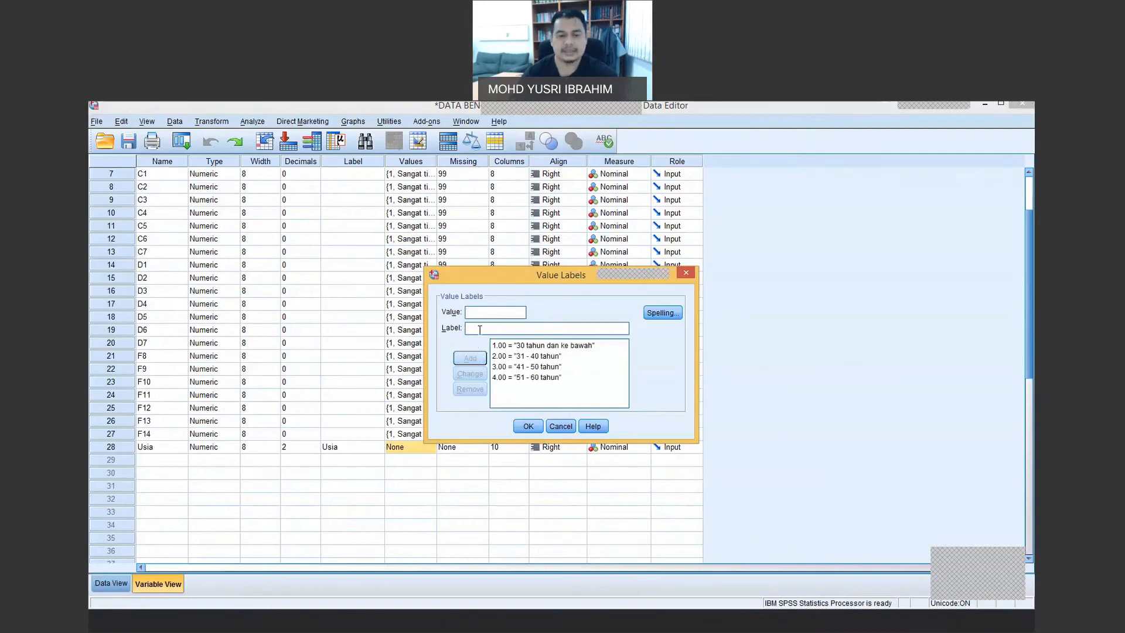
# - Add the value label "61 tahun dan ke atas" for value 5 of Usia and apply the value labels
pyautogui.write('5')
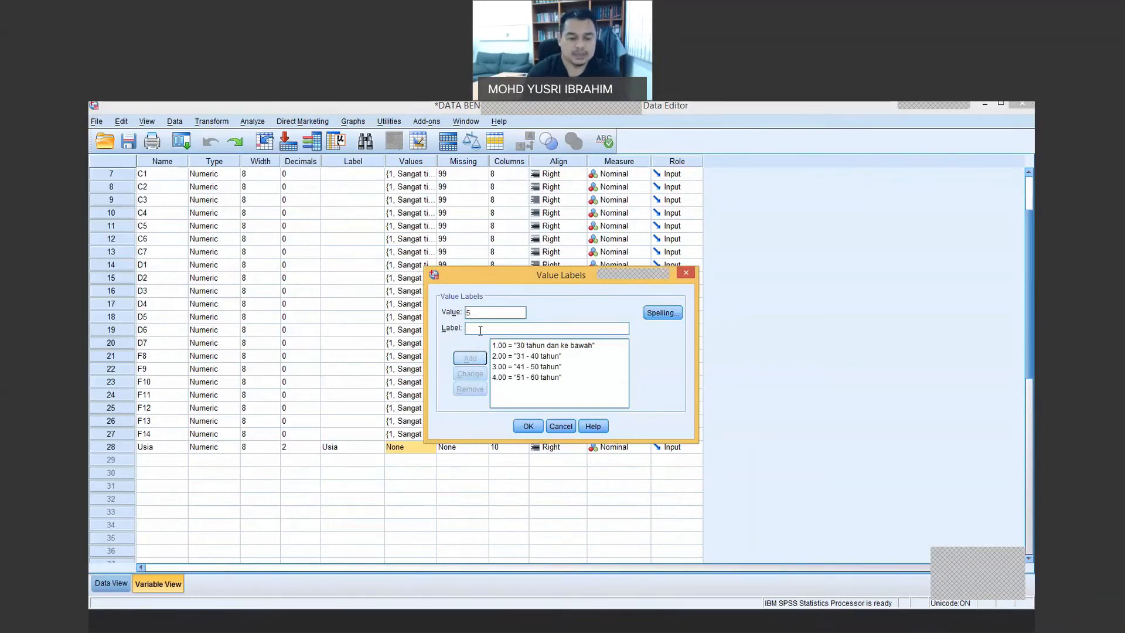
pyautogui.click(480, 330)
pyautogui.write('61 ta')
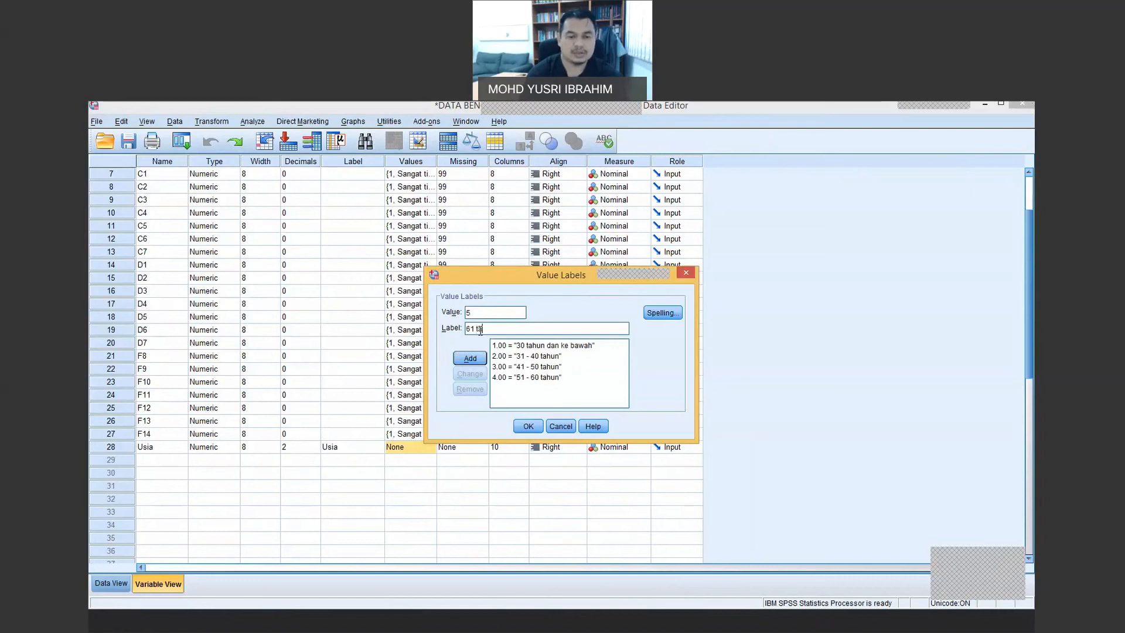
pyautogui.write('hun dan ')
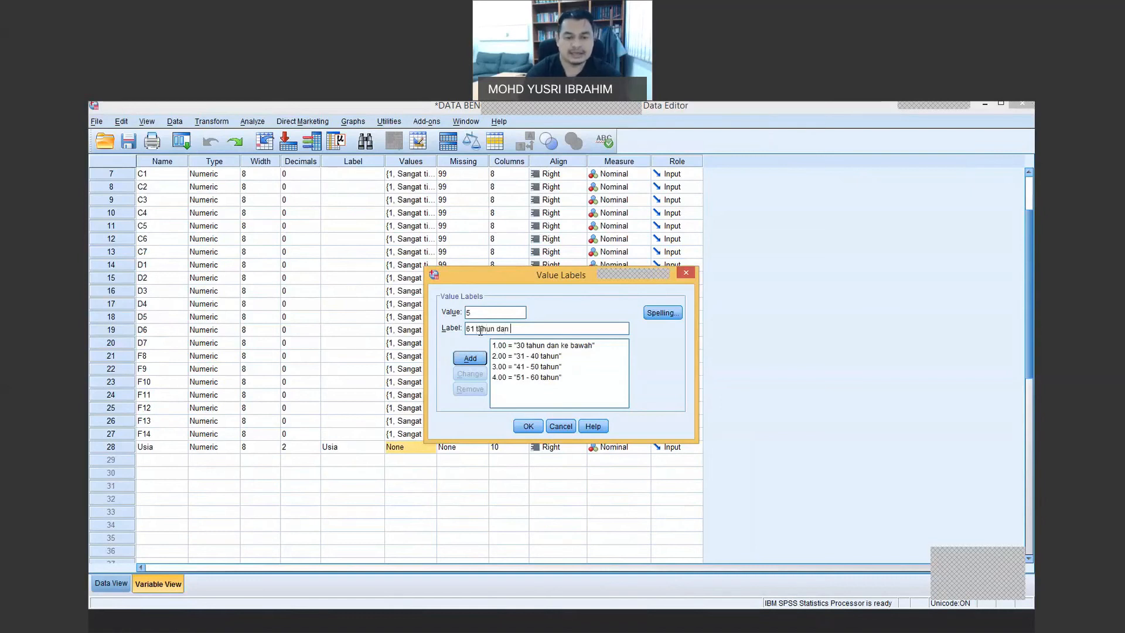
pyautogui.write('ke atas')
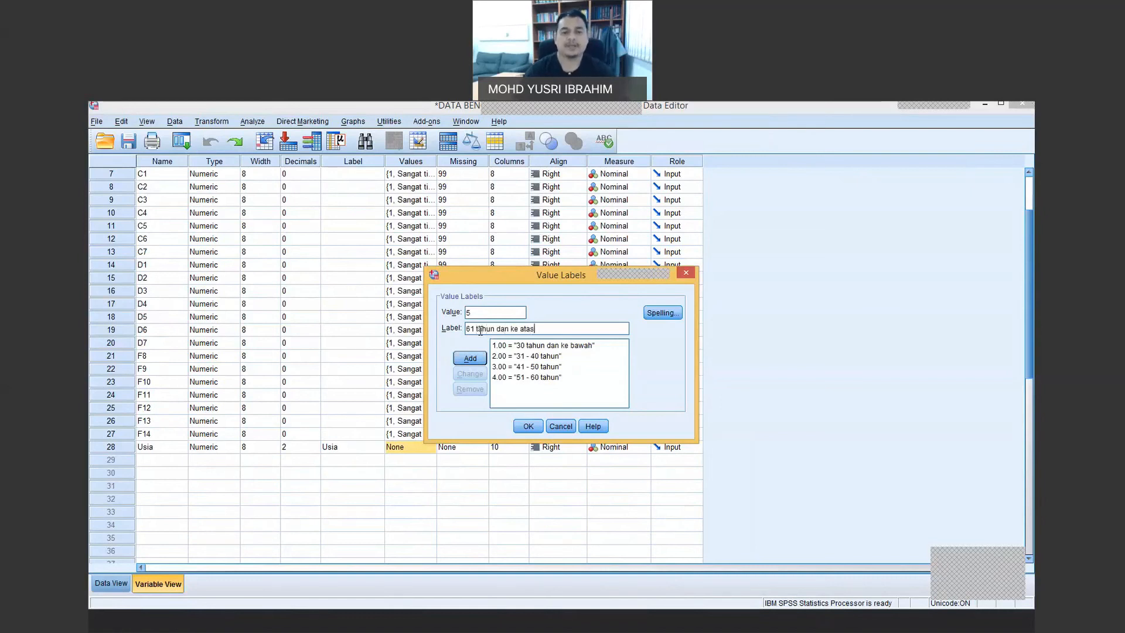
pyautogui.click(476, 363)
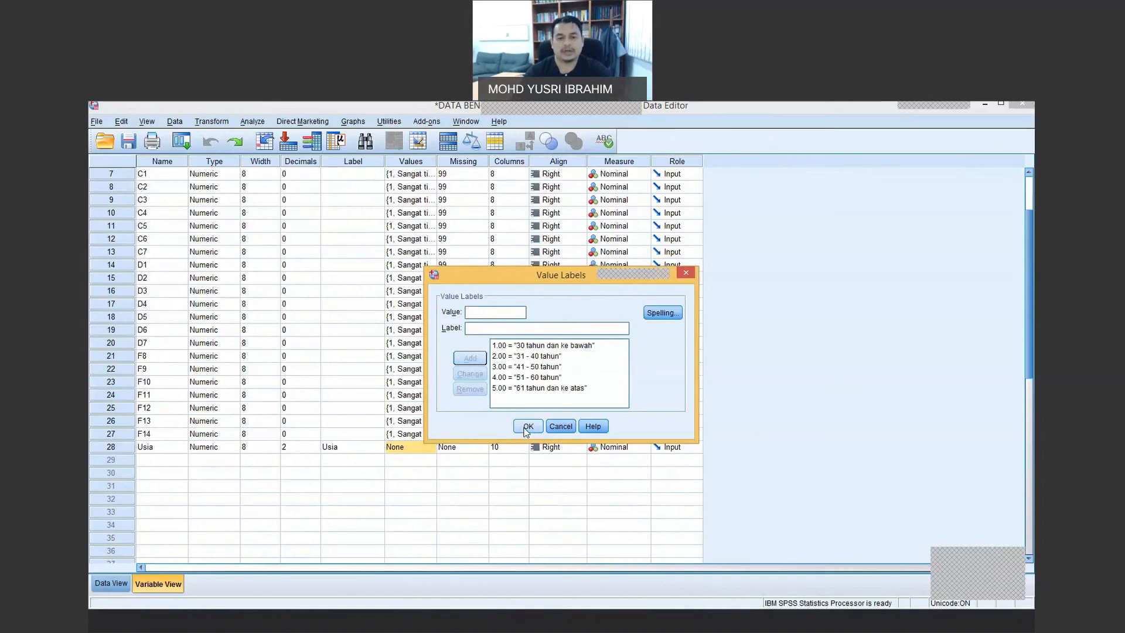
pyautogui.click(527, 428)
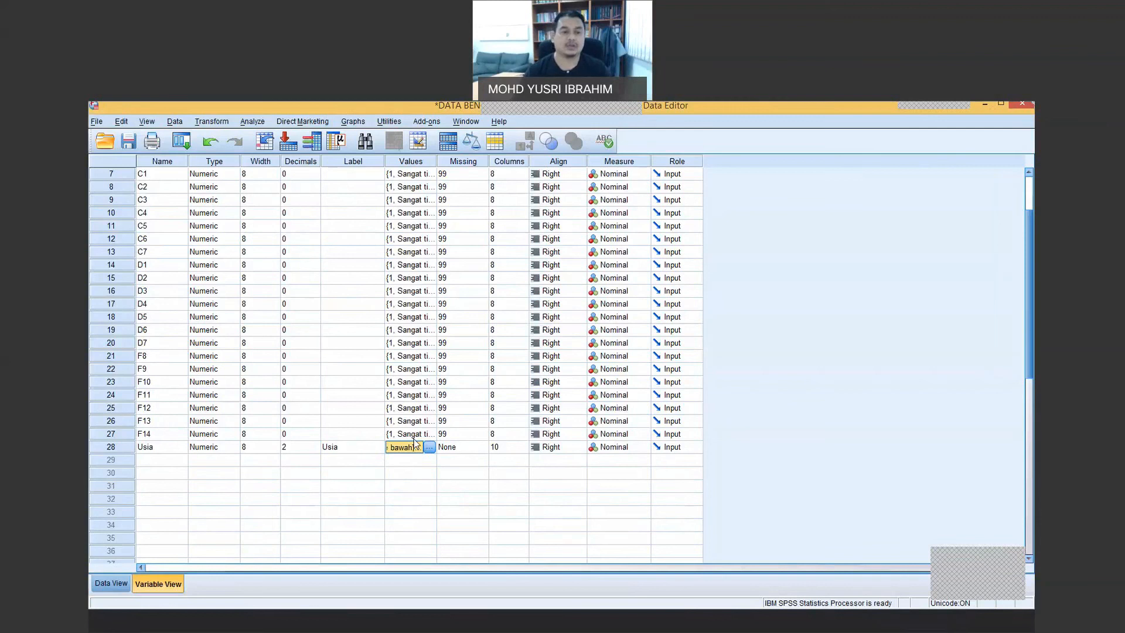
# - Start a Frequencies analysis from the descriptive statistics and add Usia as its variable
pyautogui.click(253, 121)
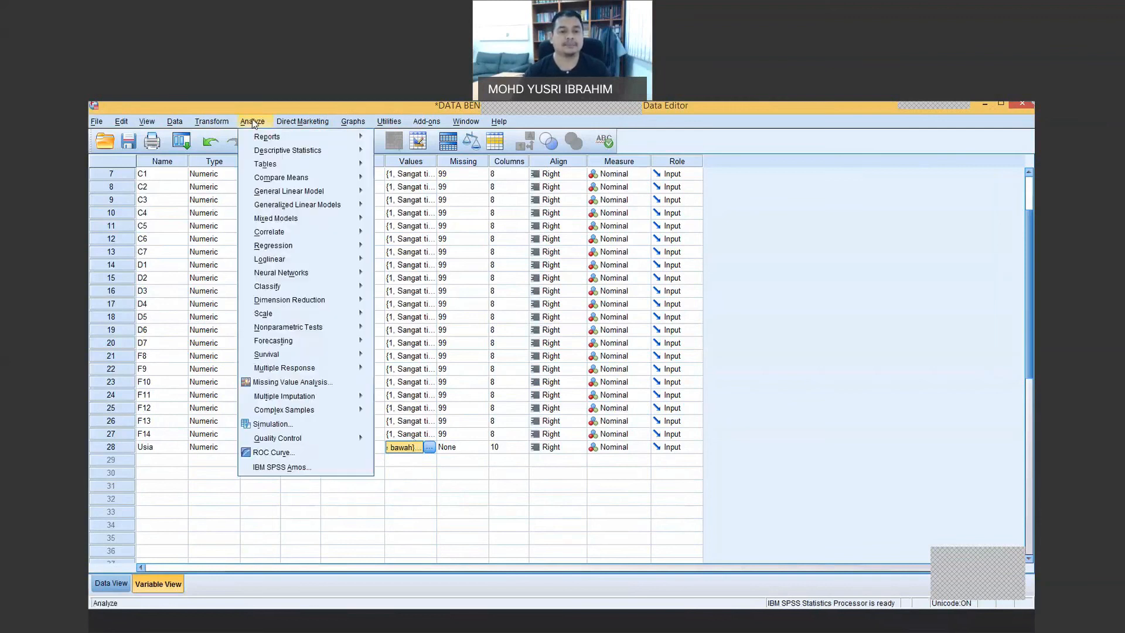
pyautogui.moveTo(264, 152)
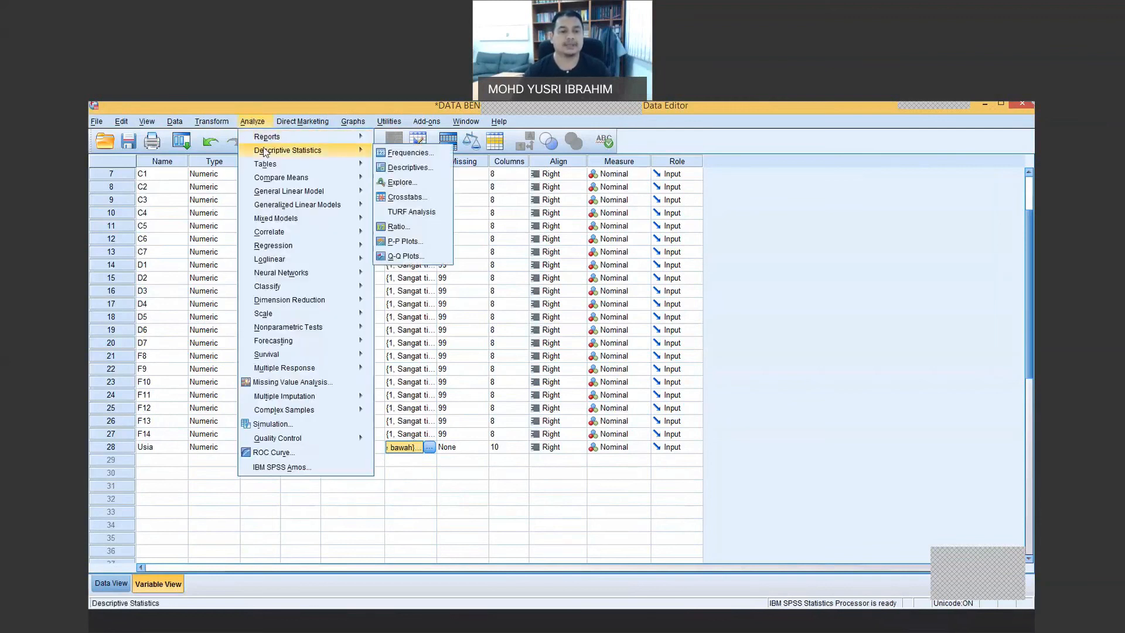
pyautogui.click(405, 152)
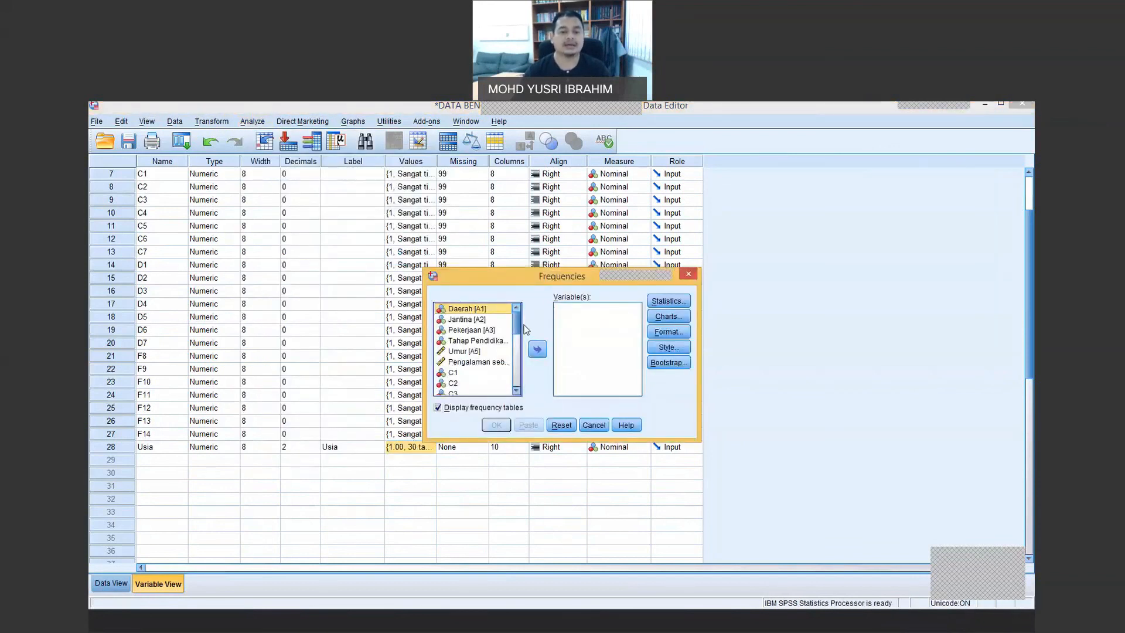
pyautogui.scroll(-9, 518, 331)
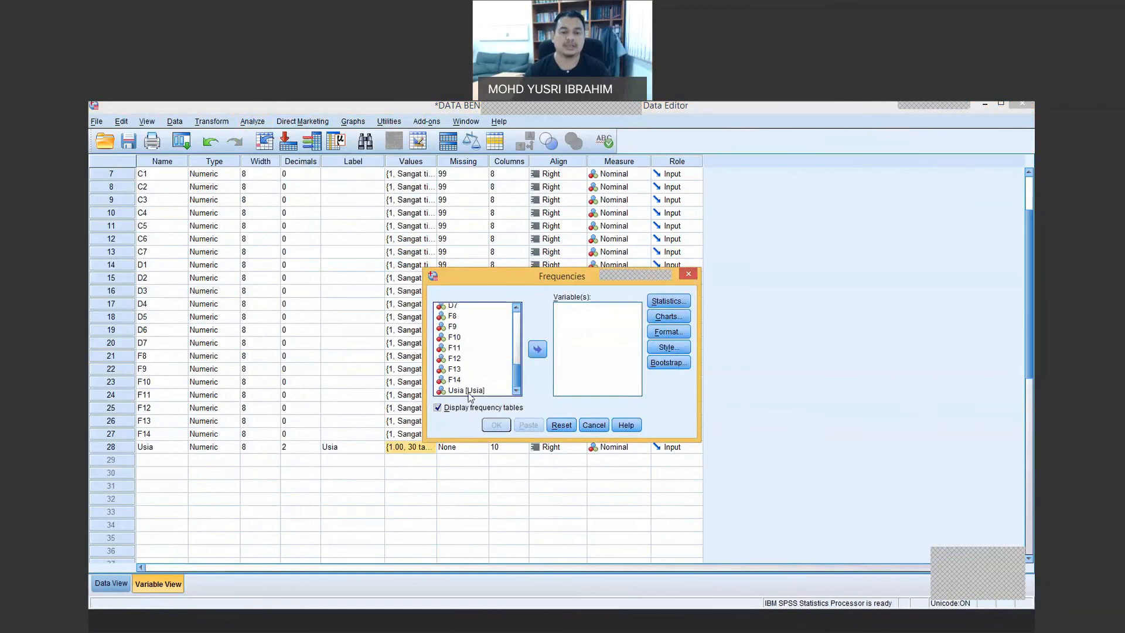
pyautogui.click(501, 390)
pyautogui.click(538, 352)
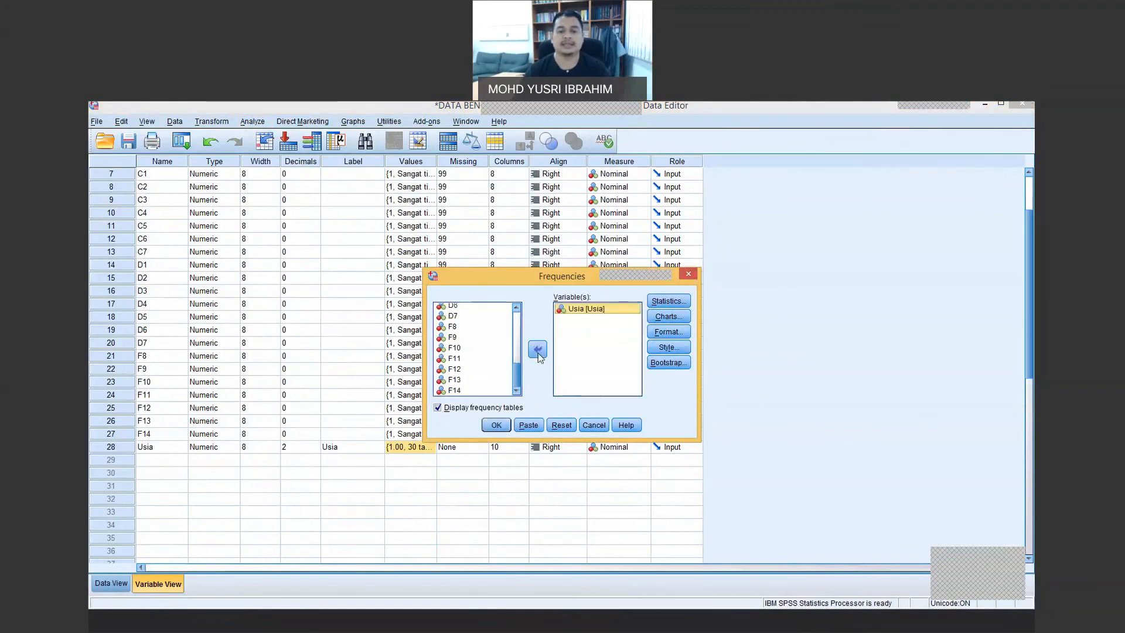
# - Enable percentiles in the Frequencies statistics, add percentile 1 and accept the settings
pyautogui.click(678, 301)
pyautogui.click(445, 305)
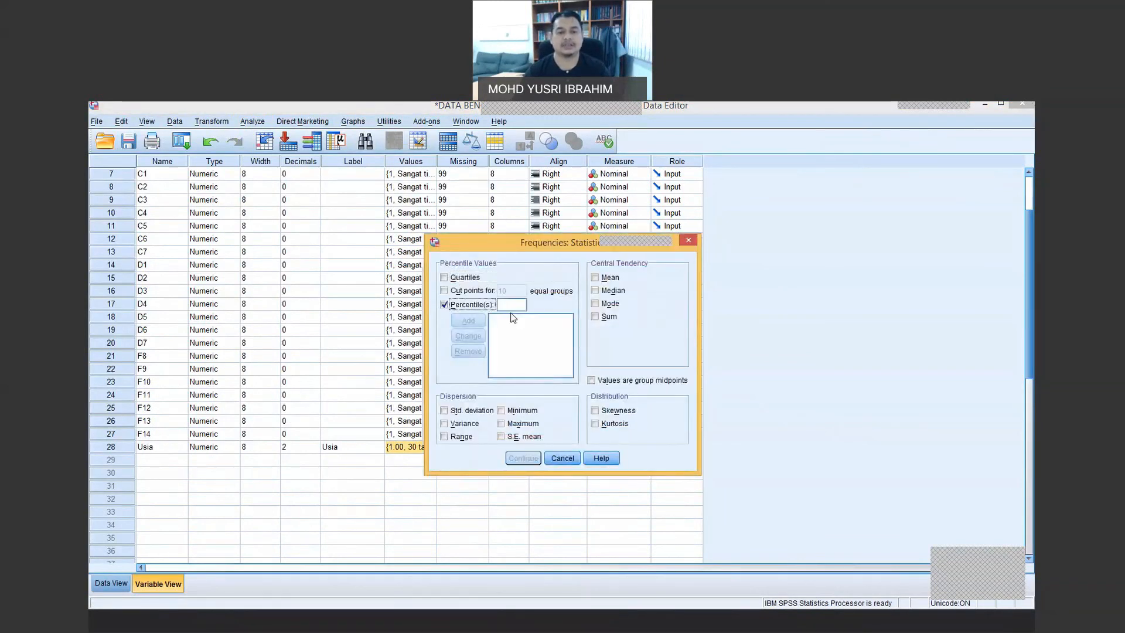
pyautogui.click(521, 307)
pyautogui.write('1')
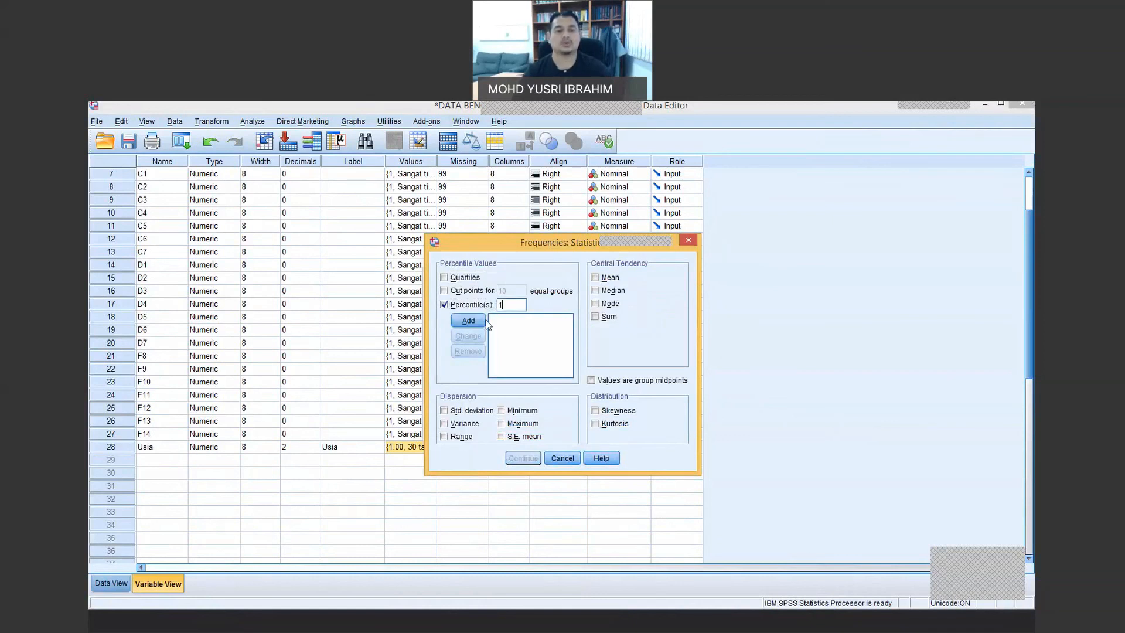
pyautogui.click(479, 321)
pyautogui.click(522, 463)
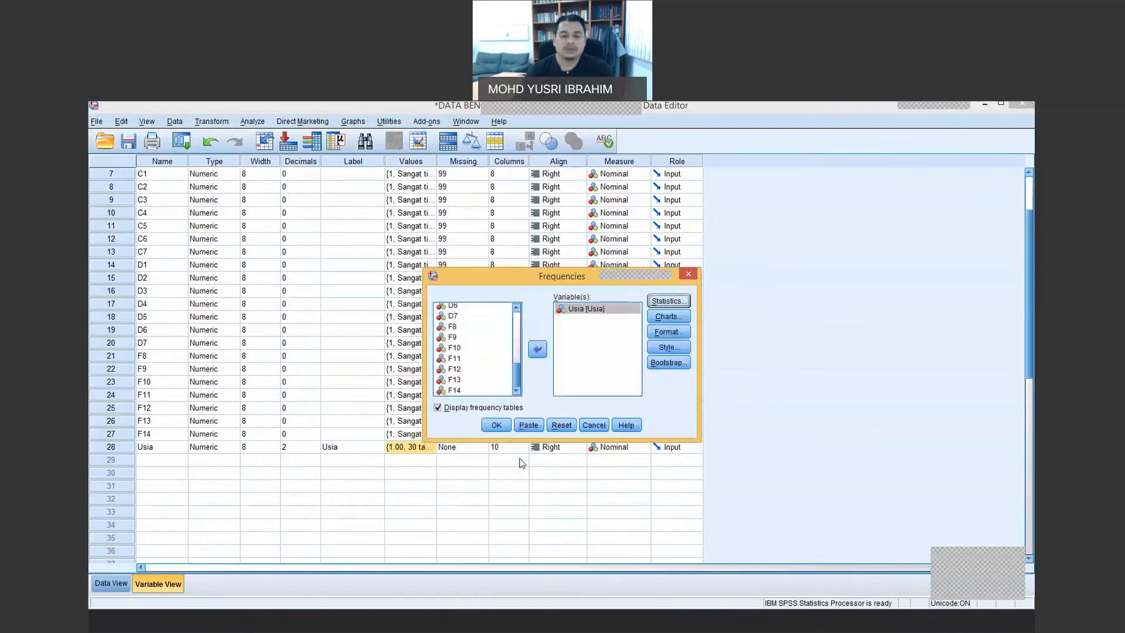
# - Run the frequency analysis of Usia and select its frequency table in the output
pyautogui.click(497, 425)
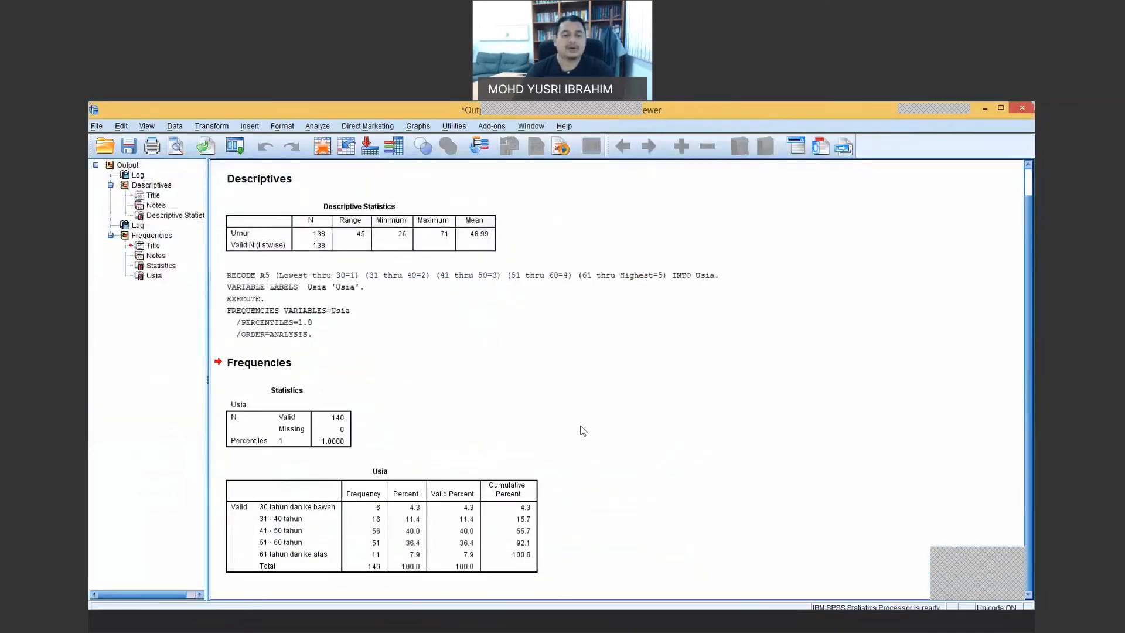
pyautogui.click(466, 524)
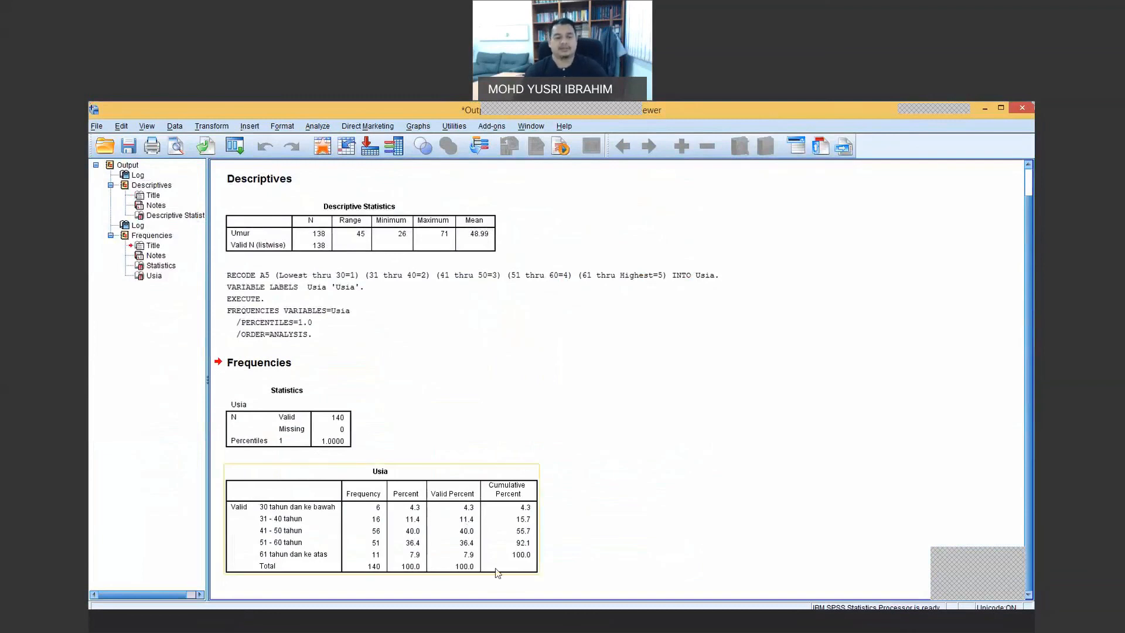